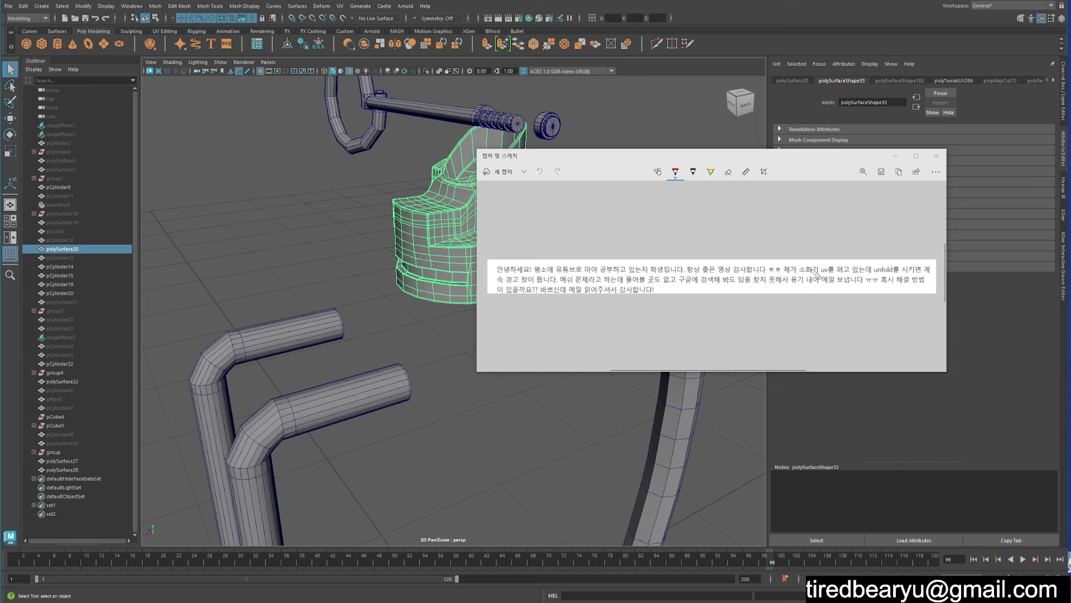
Minimize the Snip & Sketch window with the viewer's message, bringing the Maya scene back into view
{"action": "left_click", "coordinate": [795, 277]}
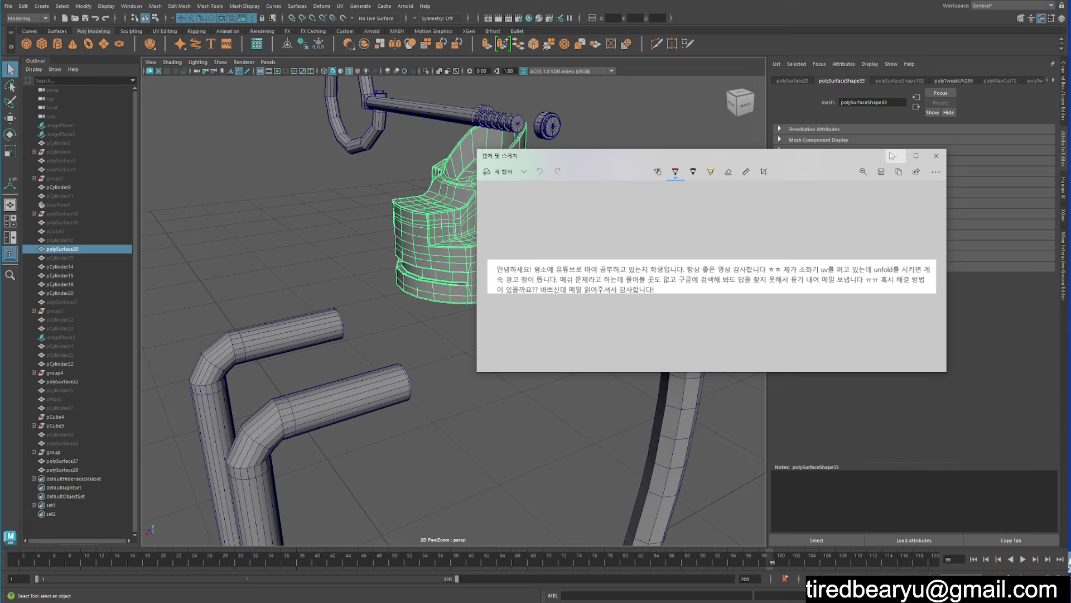
{"action": "left_click", "coordinate": [892, 155]}
{"action": "left_click_drag", "start_coordinate": [622, 263], "coordinate": [519, 274], "text": "alt"}
Orbit around the model and select the machine-part body polySurface20 instead of the curved pipe
{"action": "left_click", "coordinate": [519, 275]}
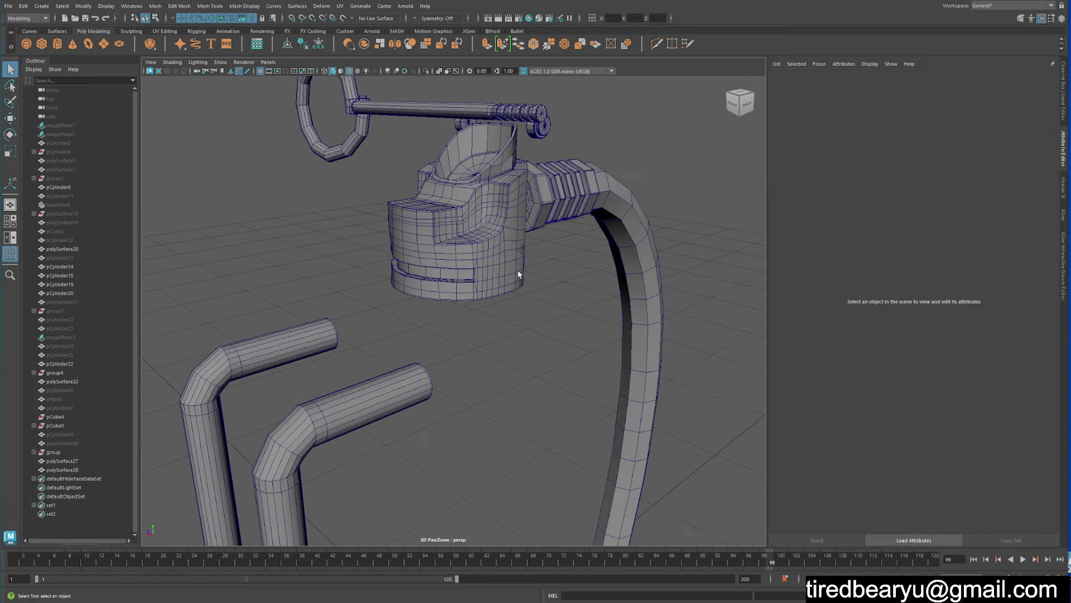
{"action": "mouse_move", "coordinate": [622, 328]}
{"action": "left_mouse_down", "text": "alt"}
{"action": "mouse_move", "coordinate": [565, 323]}
{"action": "mouse_move", "coordinate": [531, 244]}
{"action": "mouse_move", "coordinate": [473, 252]}
{"action": "left_mouse_up", "text": "alt"}
{"action": "left_click", "coordinate": [565, 277]}
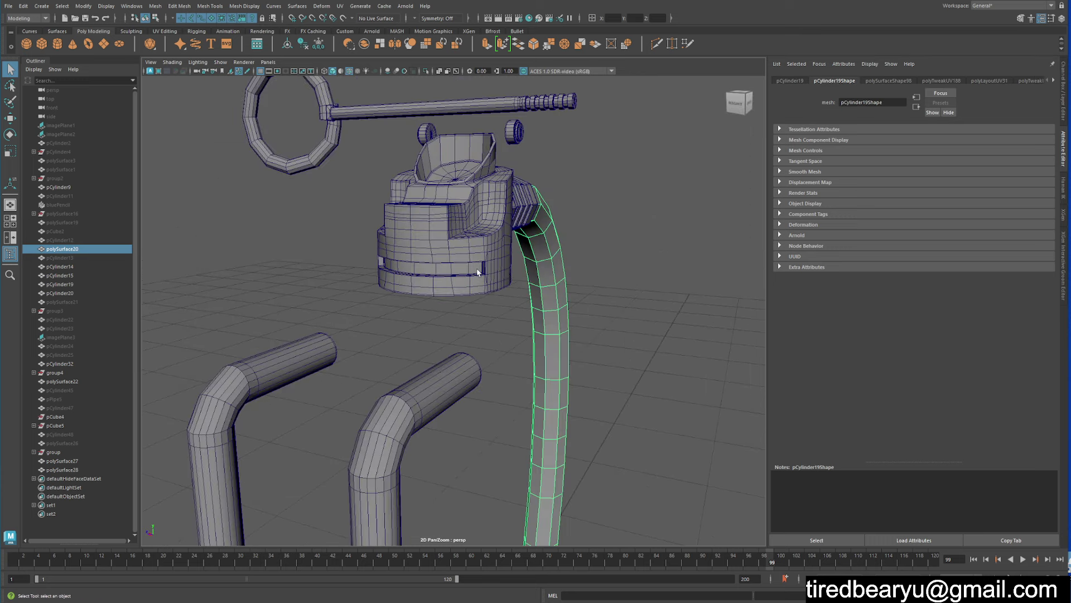
{"action": "left_click", "coordinate": [498, 287]}
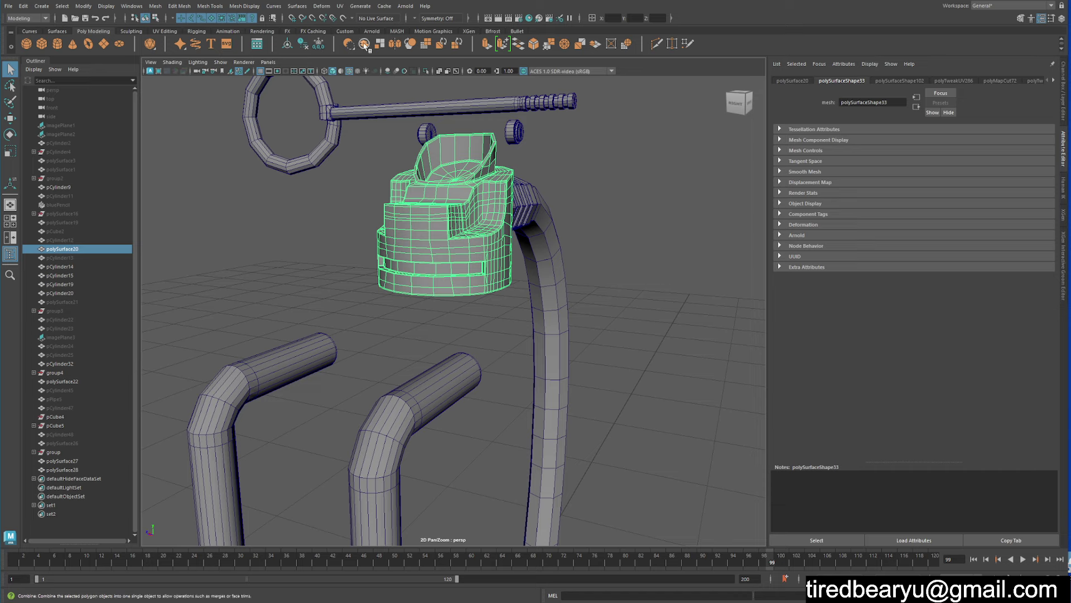
{"action": "left_click", "coordinate": [340, 6]}
Open the UV Editor and frame polySurface20's UVs in it
{"action": "left_click", "coordinate": [355, 25]}
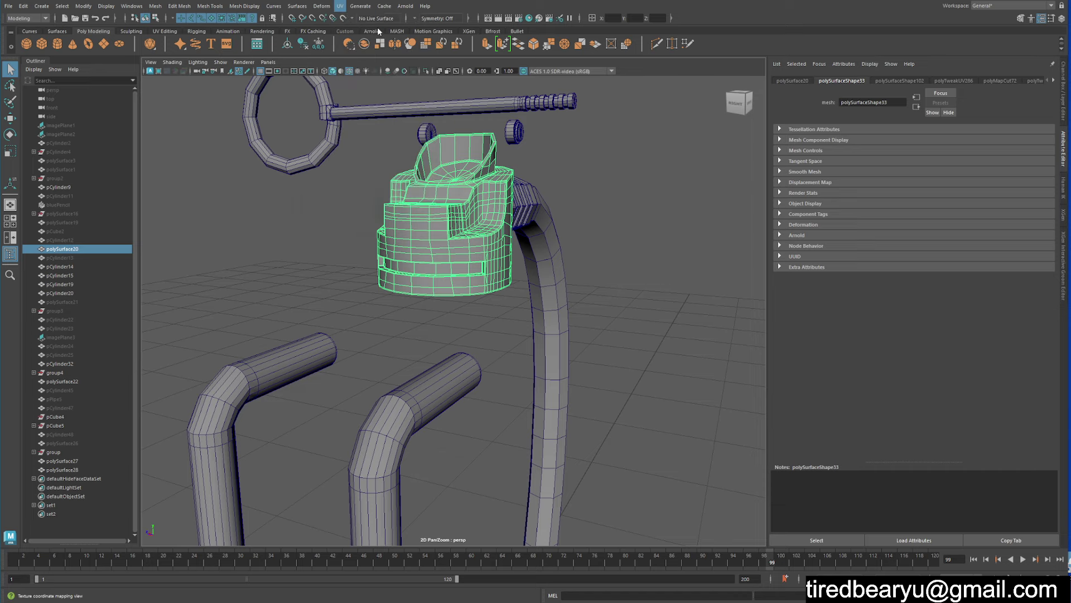
{"action": "scroll", "coordinate": [868, 262], "scroll_direction": "down", "scroll_amount": 2}
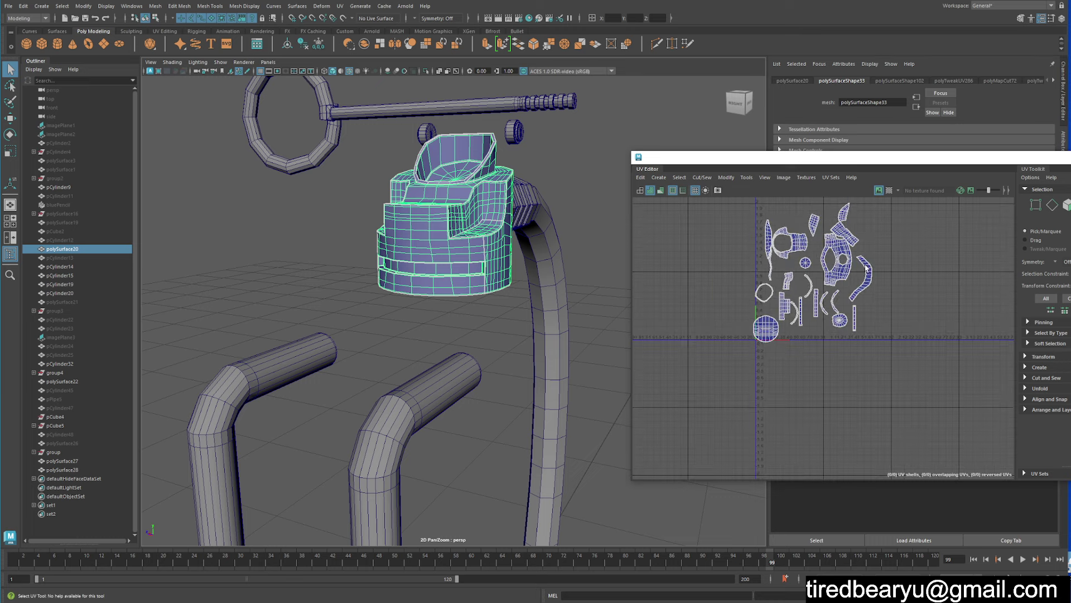
{"action": "scroll", "coordinate": [793, 287], "scroll_direction": "down", "scroll_amount": 1}
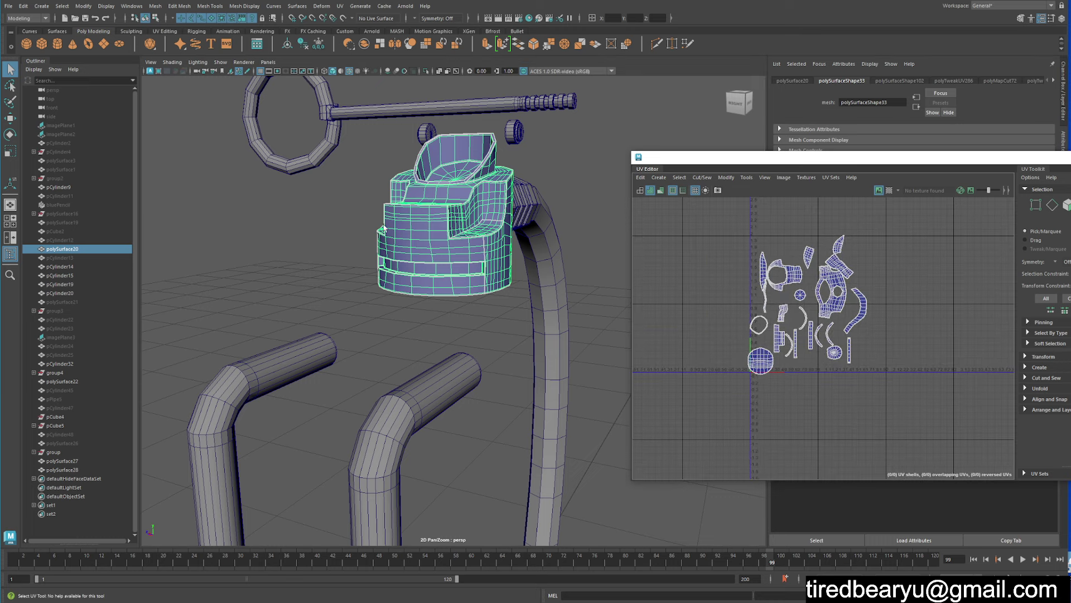
{"action": "key", "text": "f"}
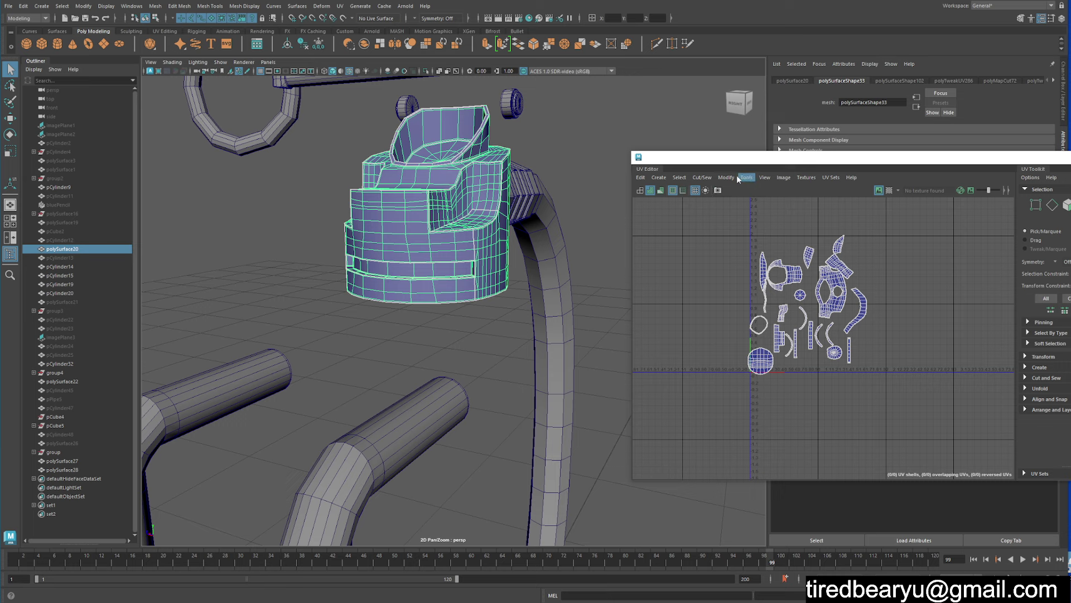
Unfold the UVs, let Maya fix the non-manifold geometry, and check the error in the Script Editor
{"action": "left_click", "coordinate": [738, 178]}
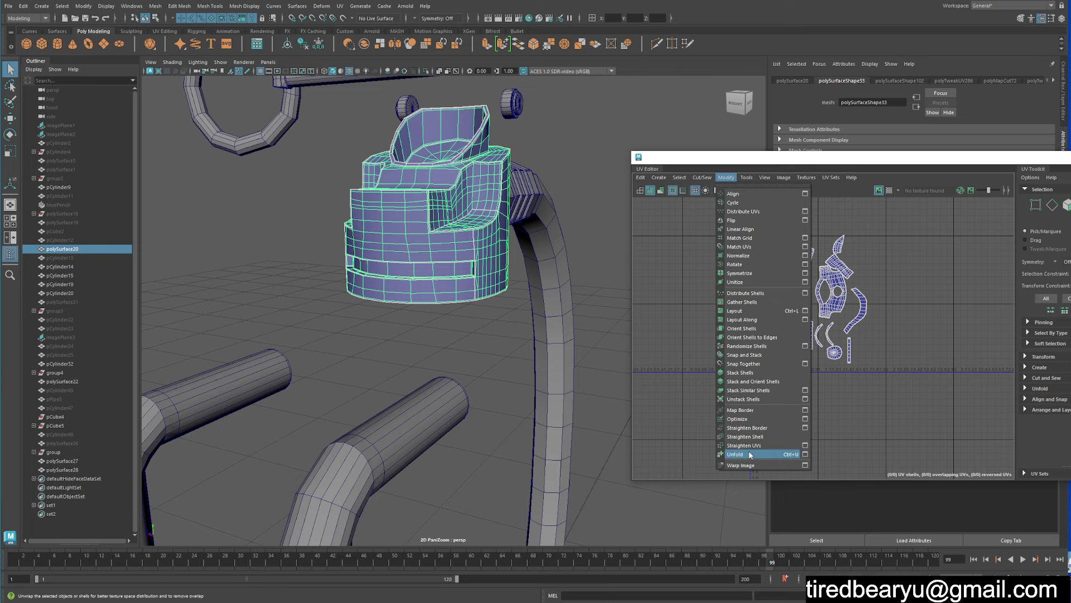
{"action": "left_click", "coordinate": [751, 454]}
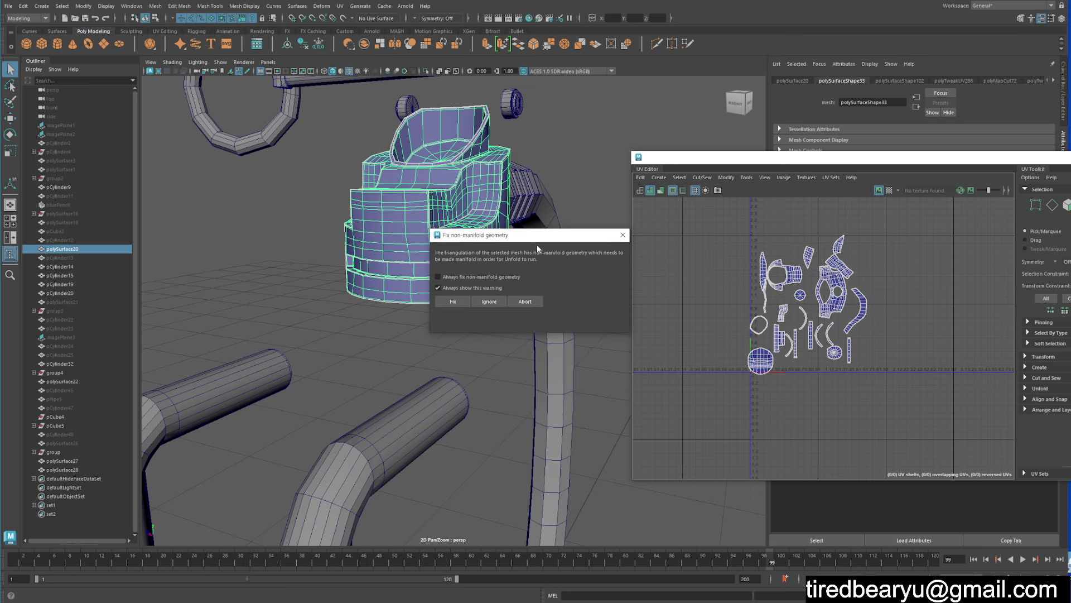
{"action": "left_click_drag", "start_coordinate": [557, 243], "coordinate": [693, 216]}
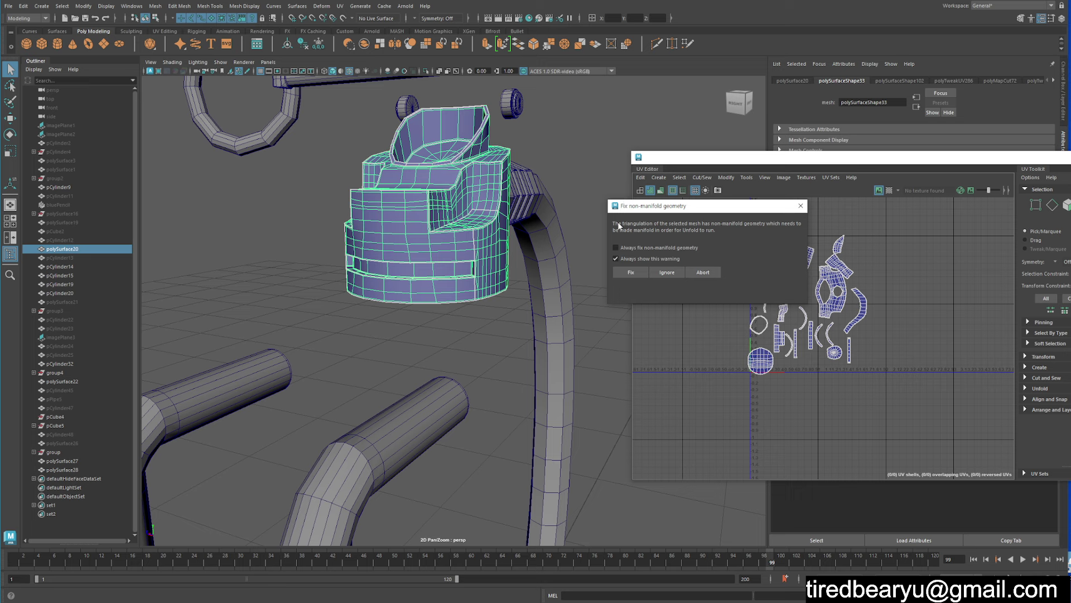
{"action": "left_click", "coordinate": [636, 274]}
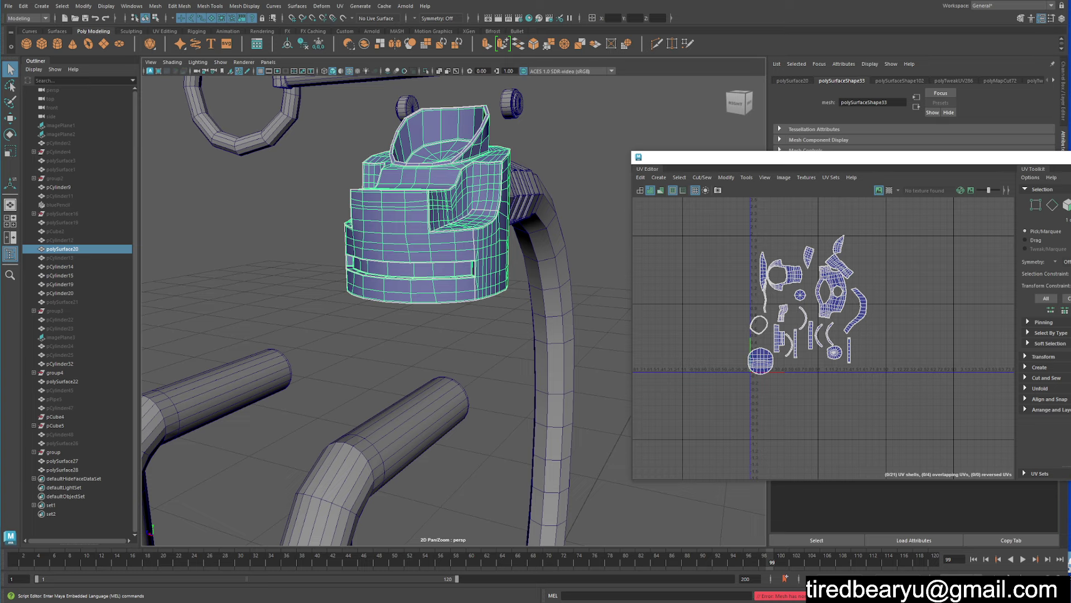
{"action": "left_click", "coordinate": [11, 595]}
{"action": "left_click_drag", "start_coordinate": [467, 377], "coordinate": [977, 65]}
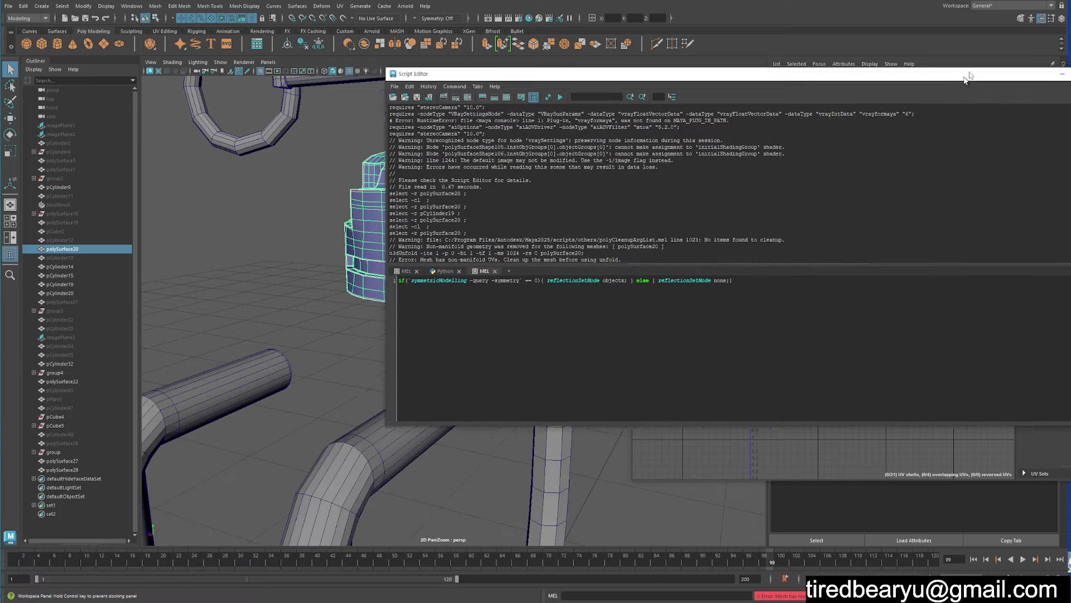
{"action": "double_click", "coordinate": [435, 233]}
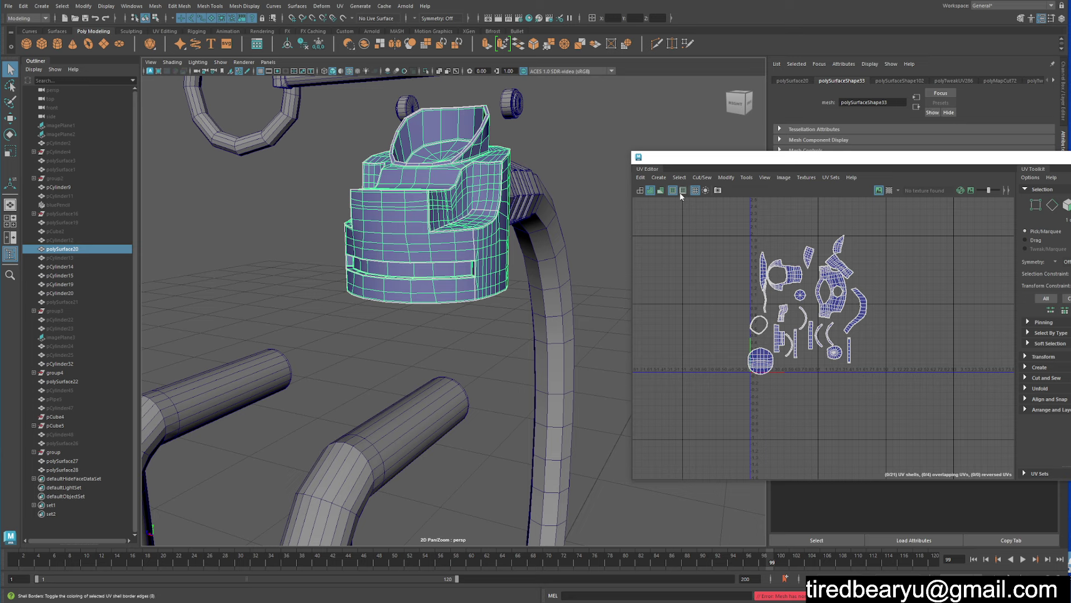
Review the Unfold UVs options and close them without applying any change
{"action": "left_click", "coordinate": [725, 177]}
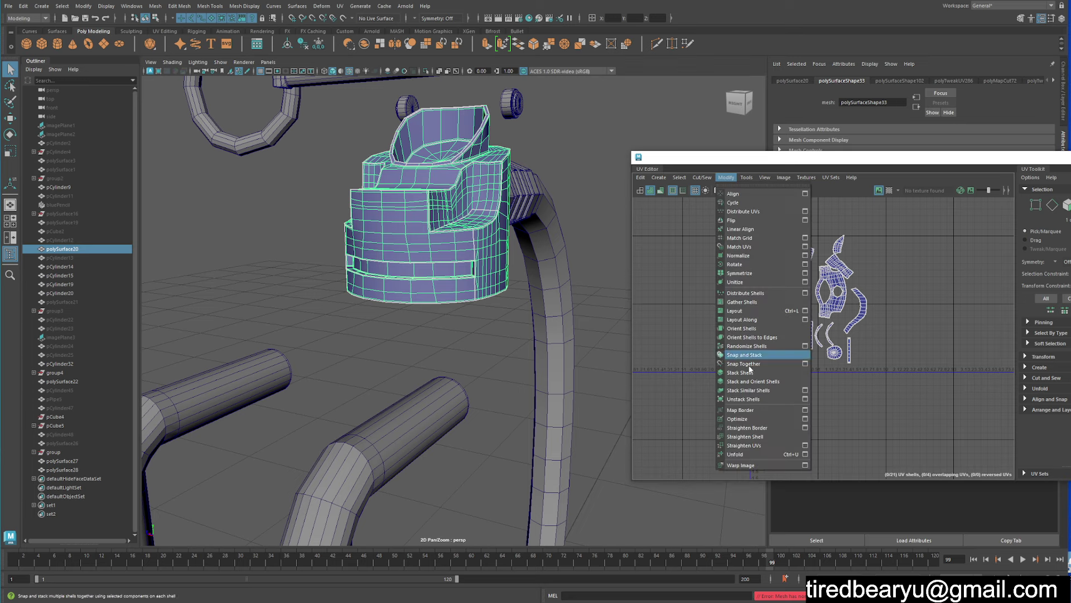
{"action": "left_click", "coordinate": [805, 454]}
{"action": "scroll", "coordinate": [772, 135], "scroll_direction": "down", "scroll_amount": 2}
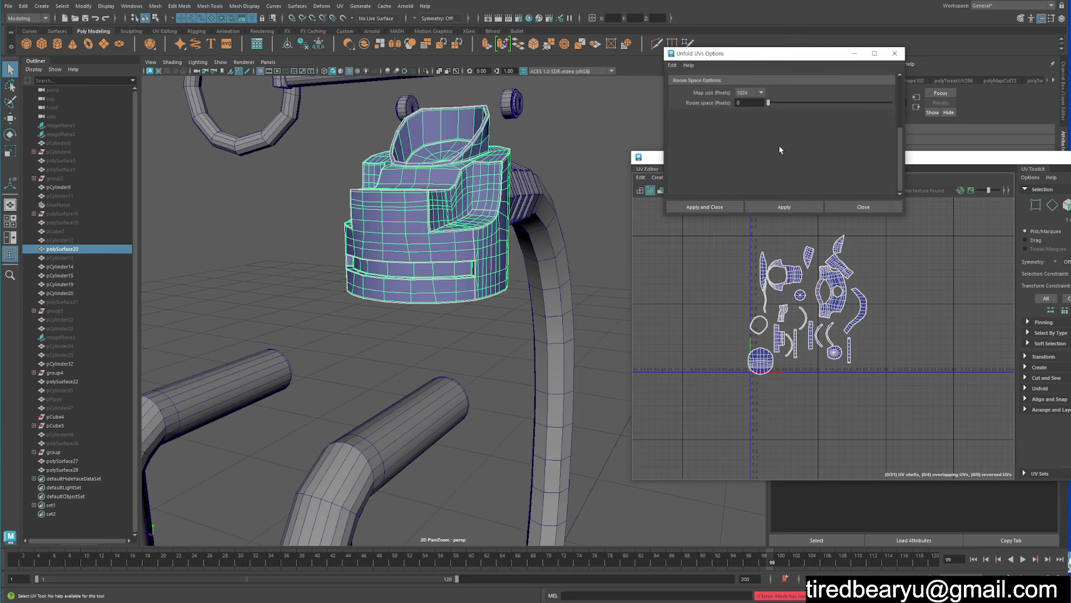
{"action": "scroll", "coordinate": [807, 153], "scroll_direction": "up", "scroll_amount": 2}
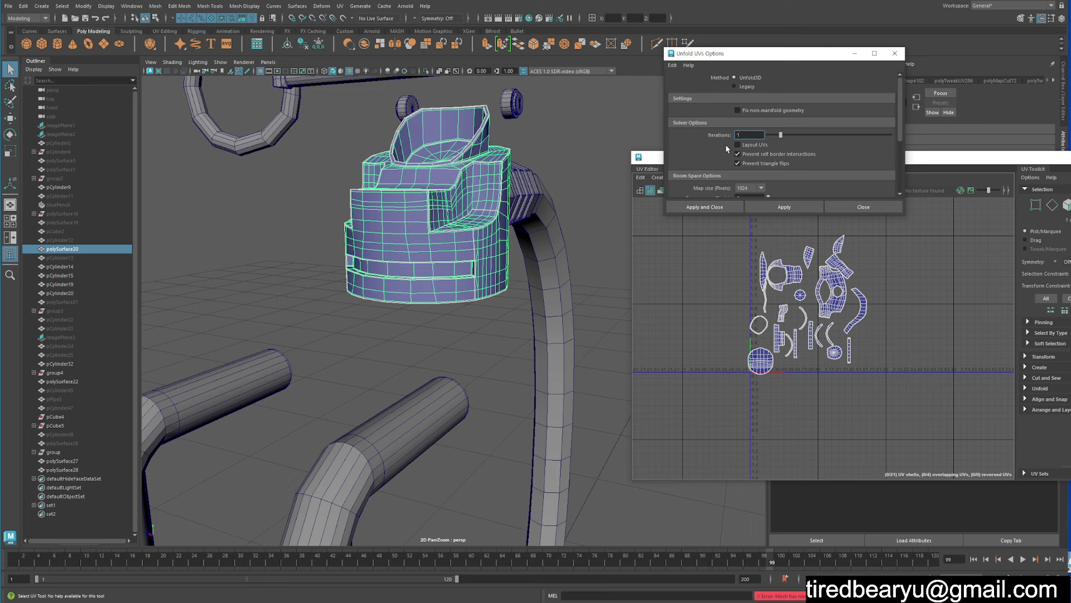
{"action": "left_click", "coordinate": [880, 207]}
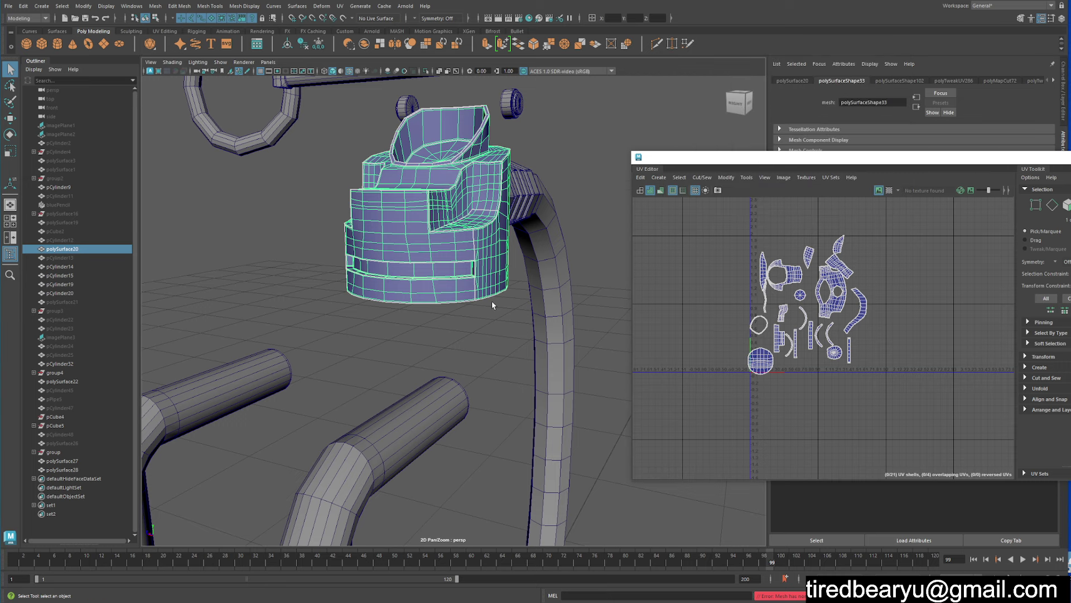
Switch to the Move tool and select polySurface20 again
{"action": "left_click_drag", "start_coordinate": [493, 305], "coordinate": [540, 297], "text": "alt"}
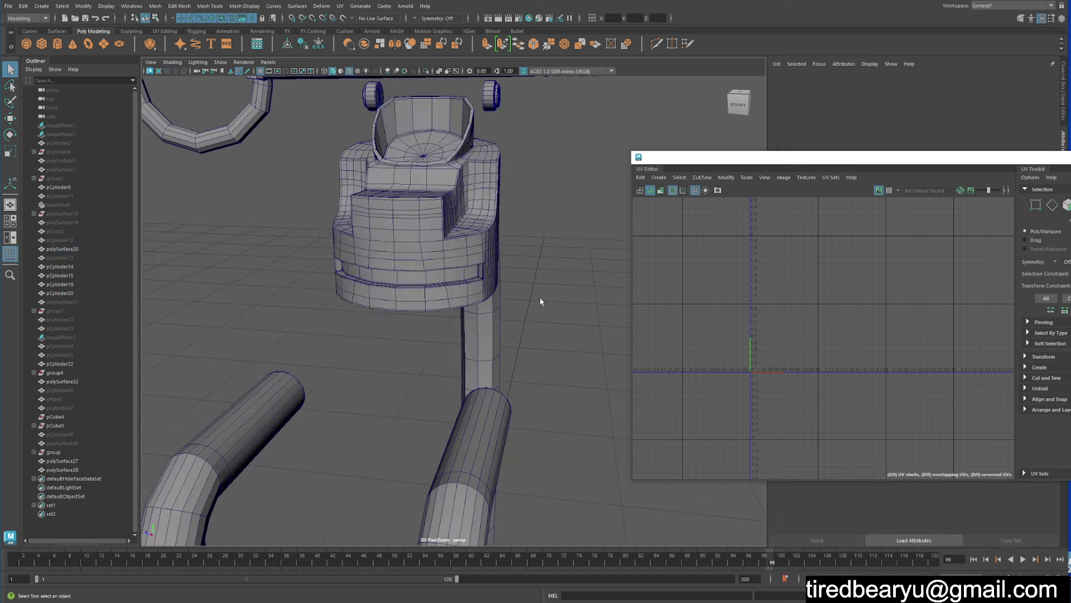
{"action": "key", "text": "w"}
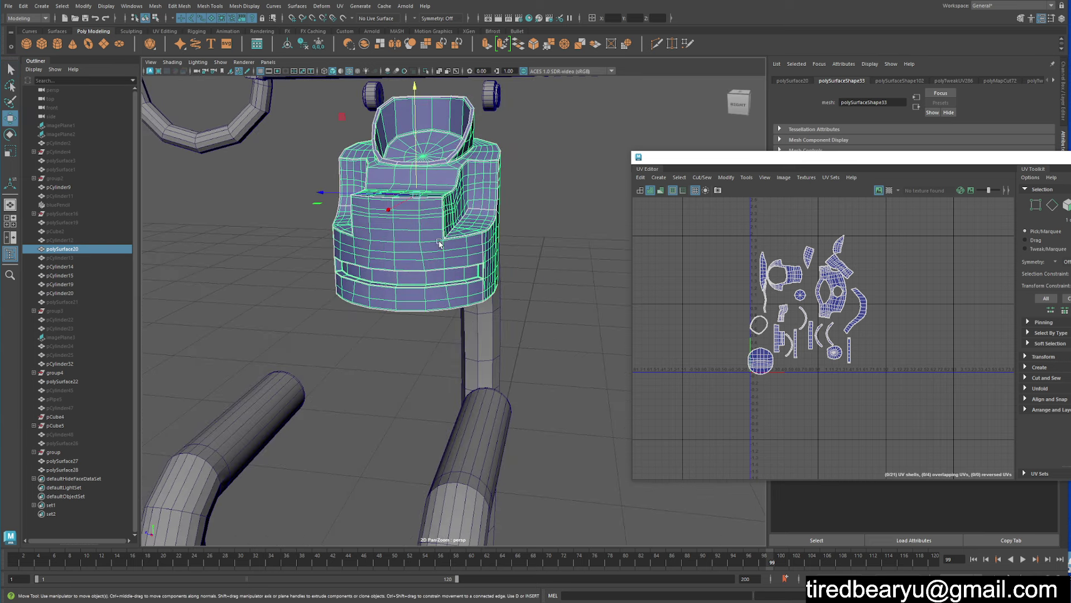
{"action": "left_click", "coordinate": [524, 191]}
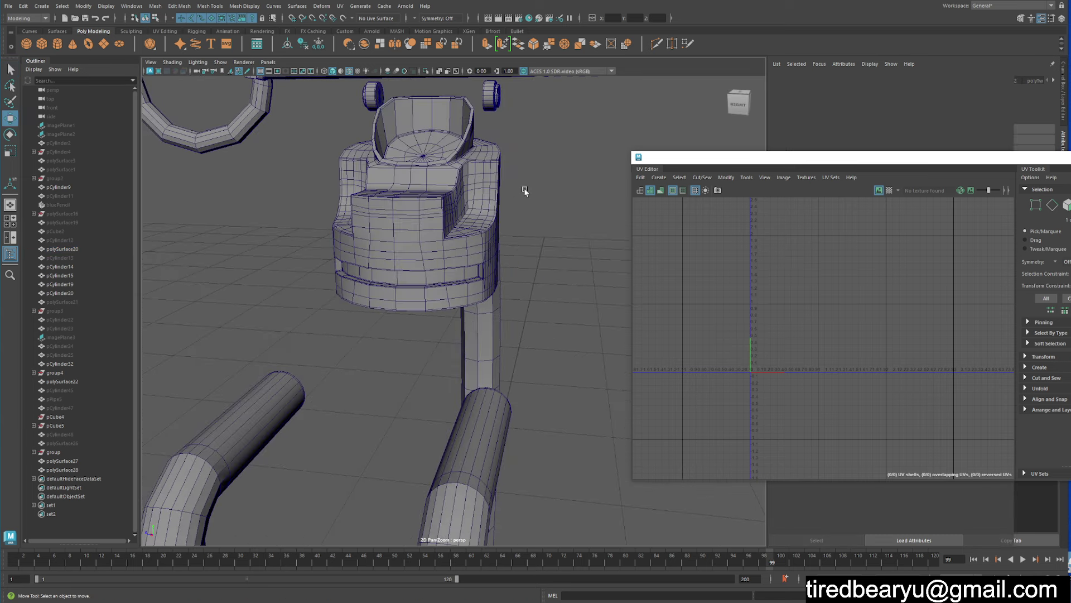
{"action": "left_click", "coordinate": [476, 202]}
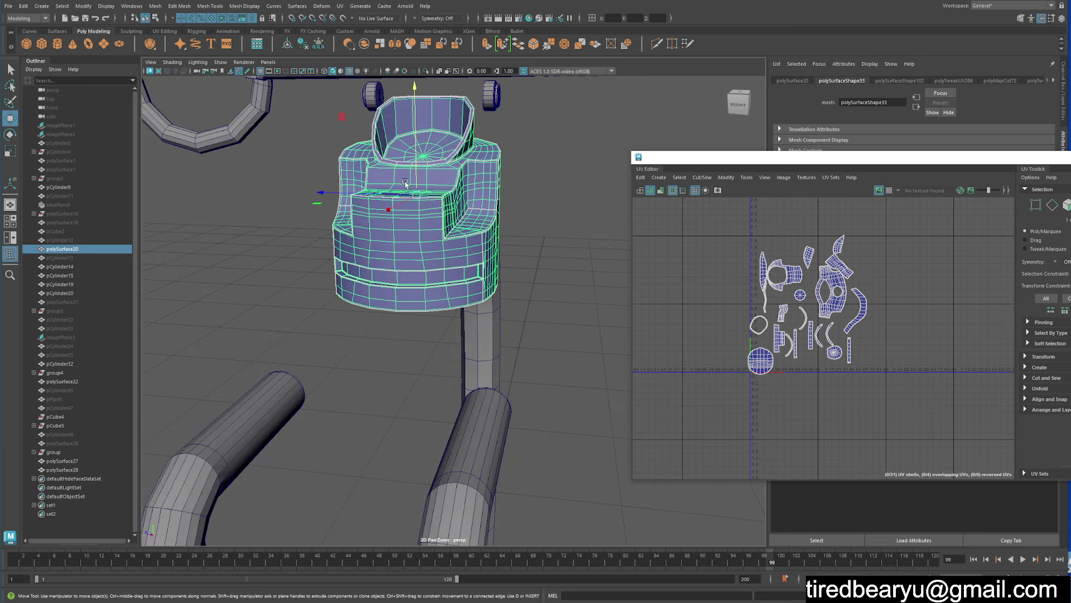
{"action": "left_click", "coordinate": [156, 7]}
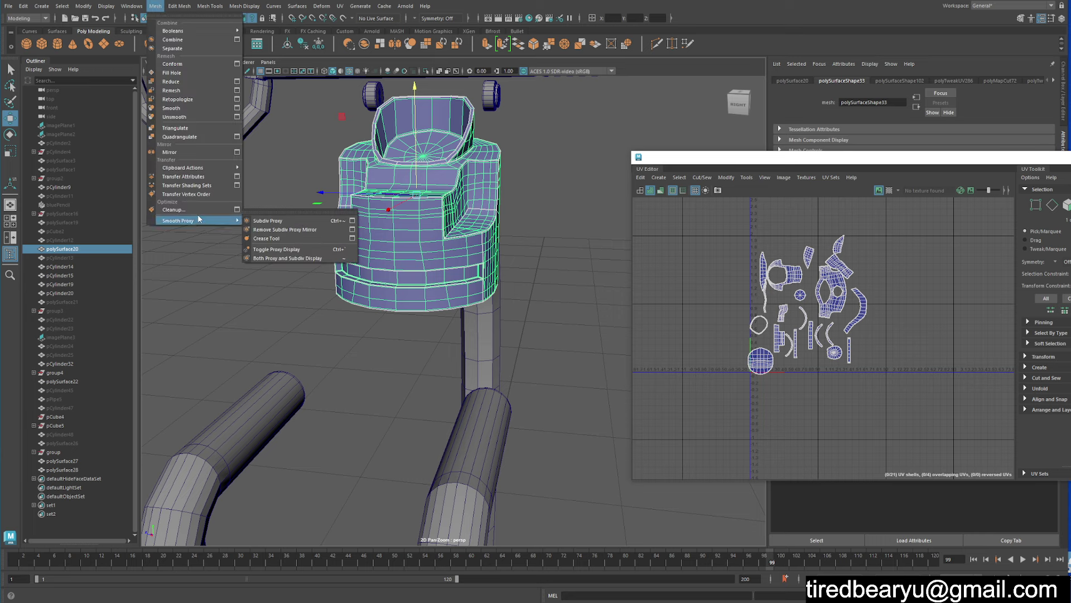
Apply Mesh Cleanup set to select matching polygons with Nonmanifold geometry enabled
{"action": "left_click", "coordinate": [237, 209]}
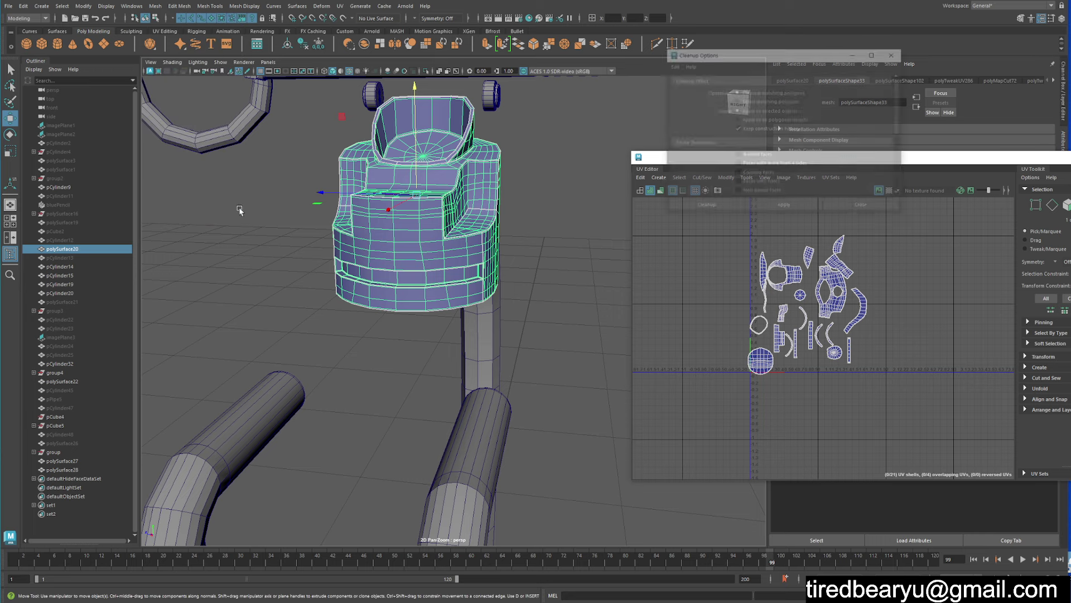
{"action": "left_click_drag", "start_coordinate": [775, 59], "coordinate": [767, 34]}
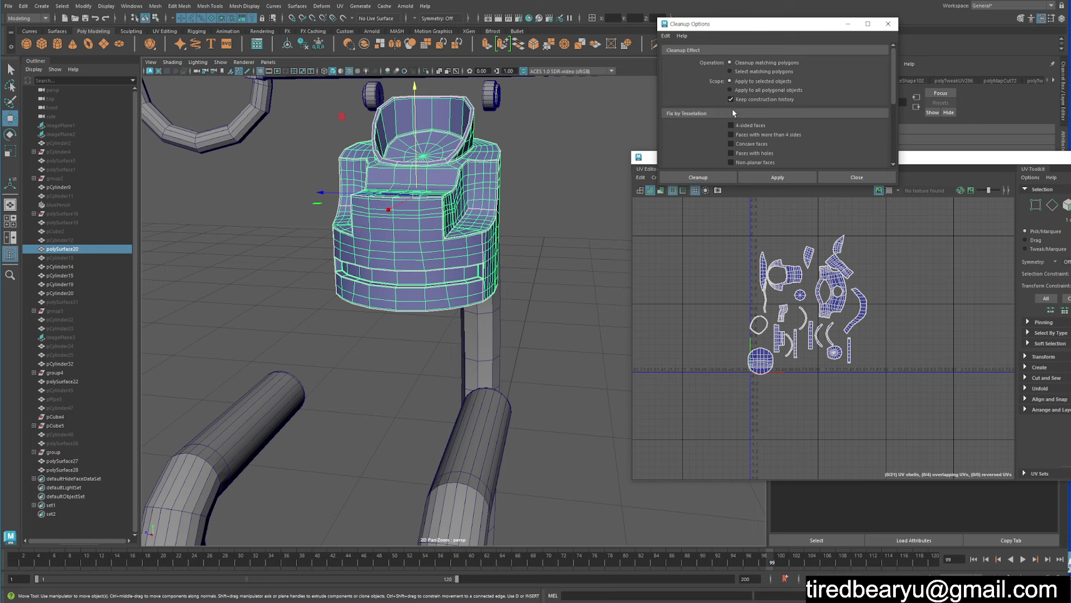
{"action": "scroll", "coordinate": [744, 131], "scroll_direction": "down", "scroll_amount": 5}
{"action": "scroll", "coordinate": [745, 134], "scroll_direction": "down", "scroll_amount": 2}
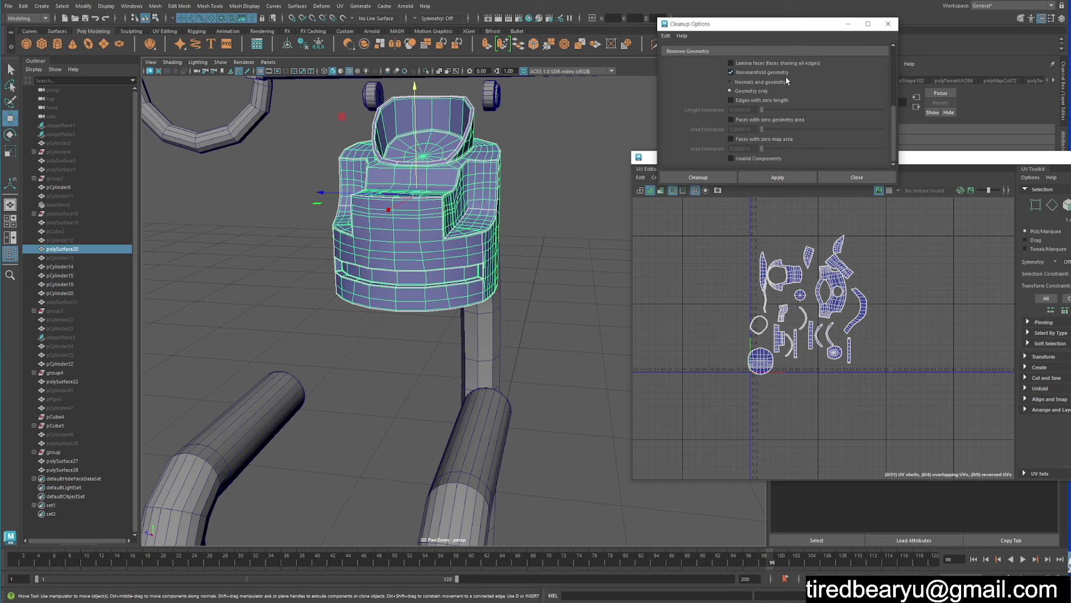
{"action": "scroll", "coordinate": [788, 91], "scroll_direction": "up", "scroll_amount": 3}
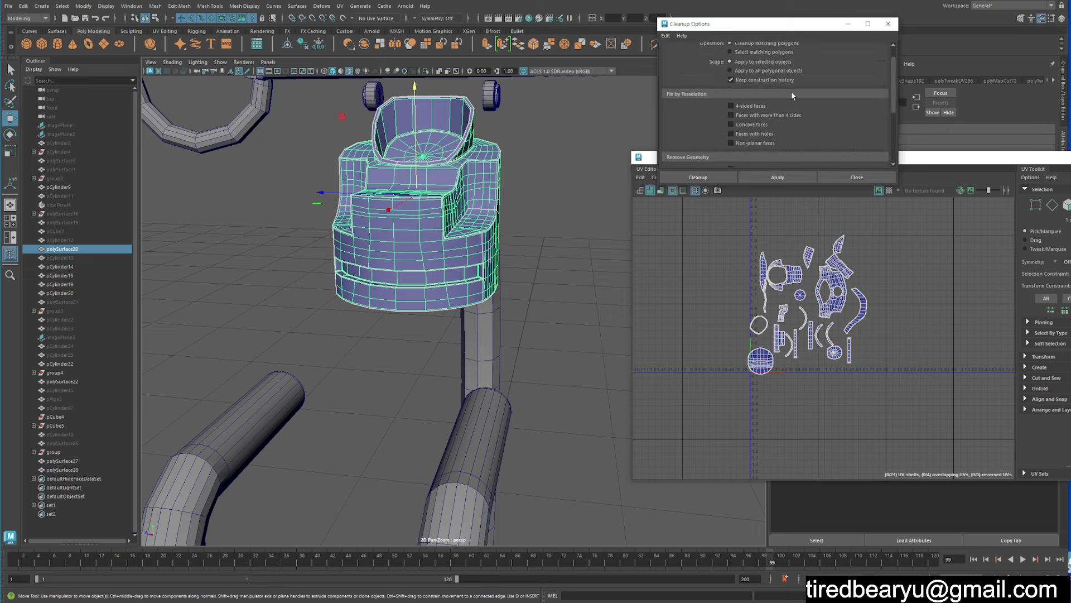
{"action": "scroll", "coordinate": [783, 90], "scroll_direction": "up", "scroll_amount": 3}
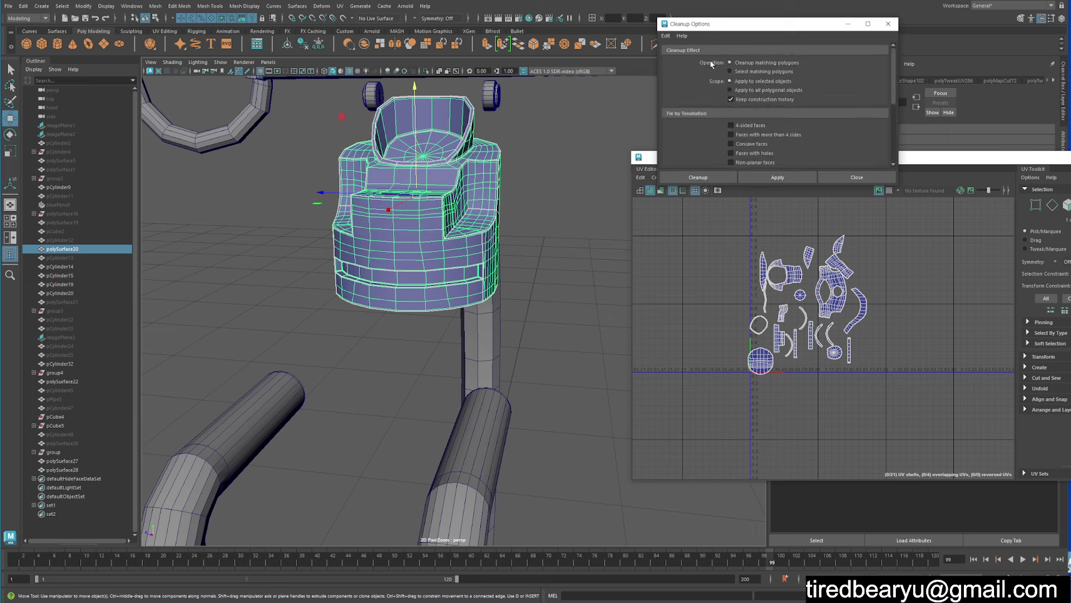
{"action": "left_click", "coordinate": [769, 70]}
{"action": "scroll", "coordinate": [780, 85], "scroll_direction": "down", "scroll_amount": 5}
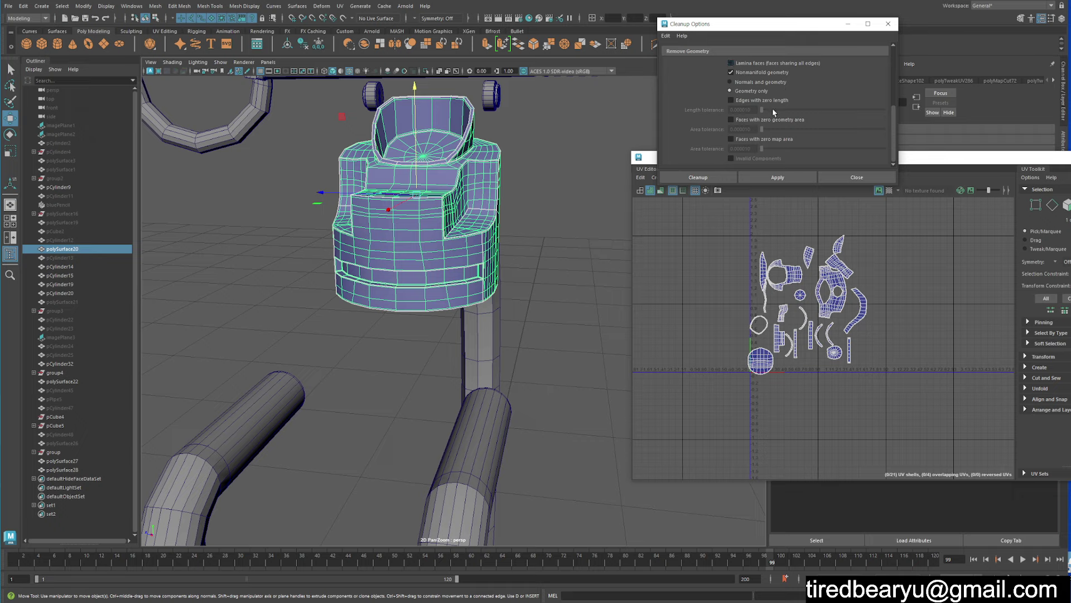
{"action": "left_click", "coordinate": [770, 177]}
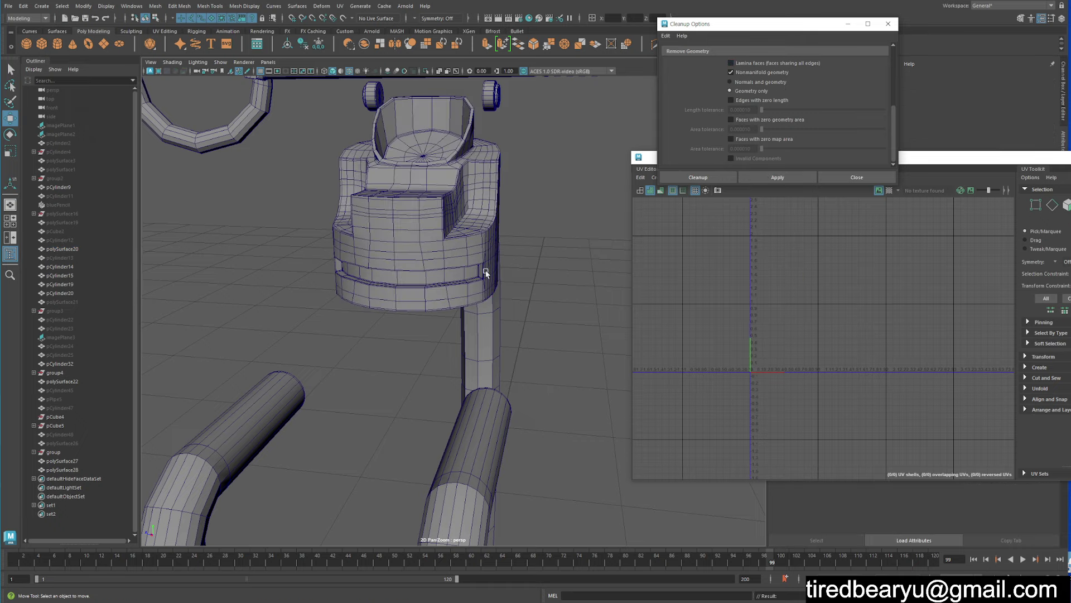
Reselect the chair-shaped part, switch to the Select tool, and orbit to inspect it
{"action": "mouse_move", "coordinate": [486, 273]}
{"action": "left_mouse_down", "text": "alt"}
{"action": "mouse_move", "coordinate": [366, 277]}
{"action": "mouse_move", "coordinate": [430, 263]}
{"action": "mouse_move", "coordinate": [394, 234]}
{"action": "mouse_move", "coordinate": [381, 236]}
{"action": "mouse_move", "coordinate": [491, 268]}
{"action": "left_mouse_up", "text": "alt"}
{"action": "left_click", "coordinate": [493, 264]}
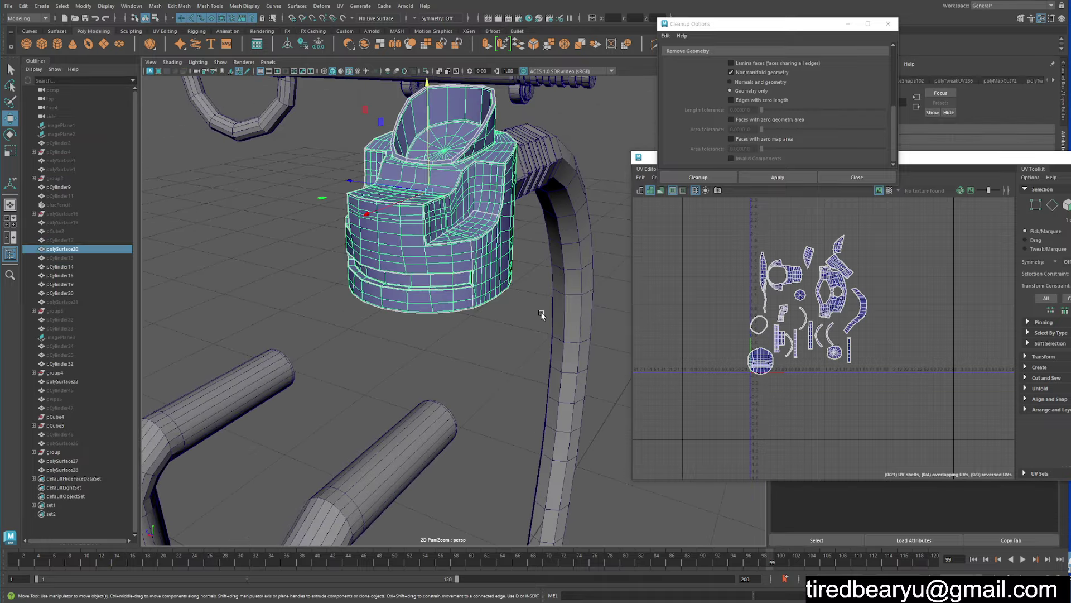
{"action": "left_click_drag", "start_coordinate": [541, 316], "coordinate": [474, 292], "text": "alt"}
{"action": "key", "text": "q"}
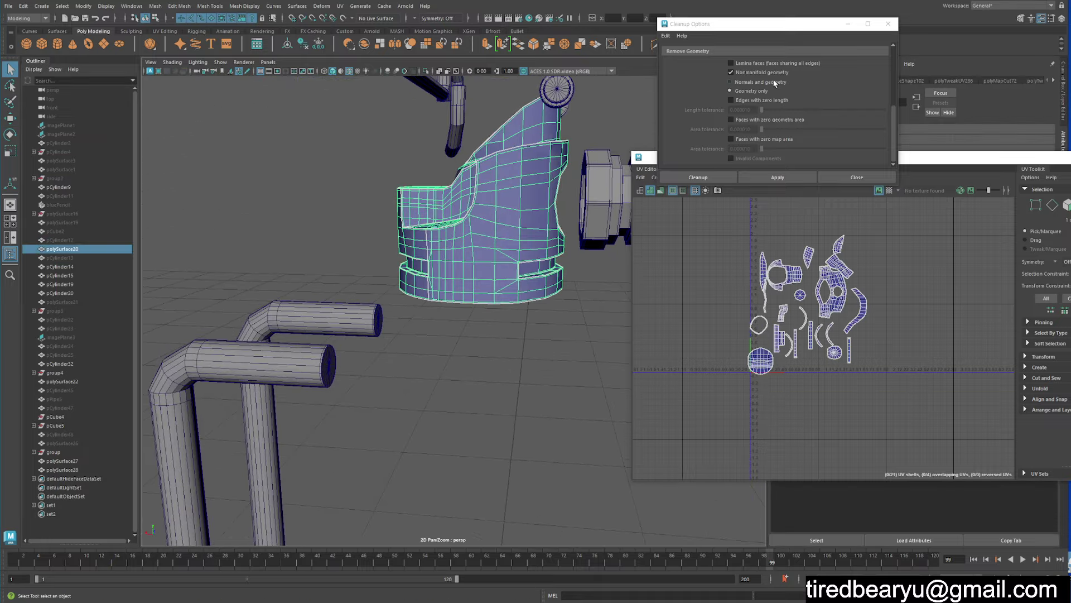
{"action": "scroll", "coordinate": [774, 84], "scroll_direction": "up", "scroll_amount": 3}
{"action": "scroll", "coordinate": [774, 84], "scroll_direction": "up", "scroll_amount": 3}
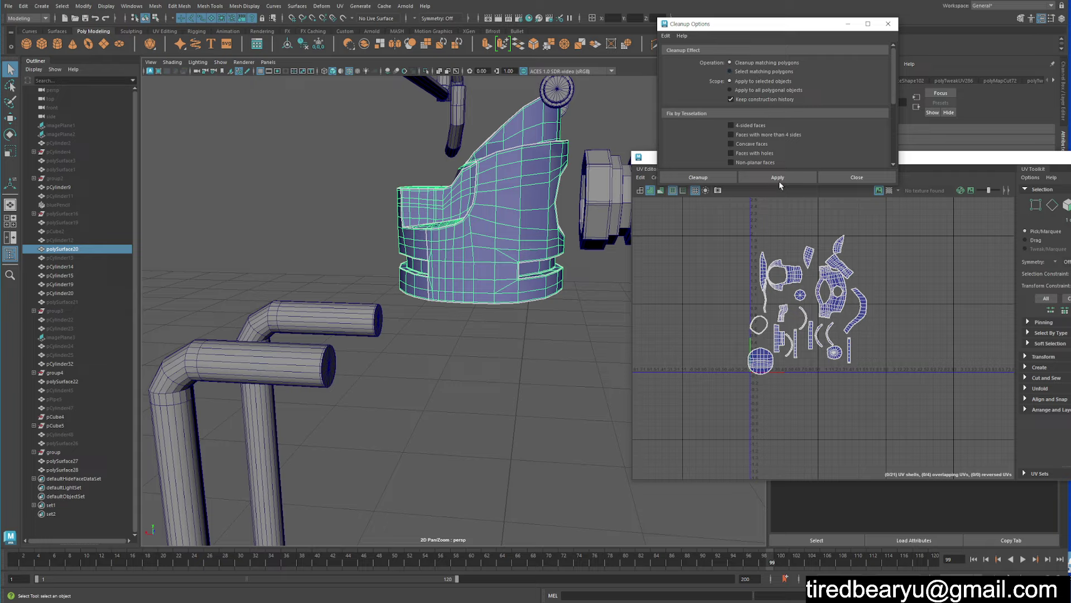
{"action": "mouse_move", "coordinate": [440, 234]}
{"action": "left_mouse_down", "text": "alt"}
{"action": "mouse_move", "coordinate": [502, 217]}
{"action": "mouse_move", "coordinate": [479, 212]}
{"action": "left_mouse_up", "text": "alt"}
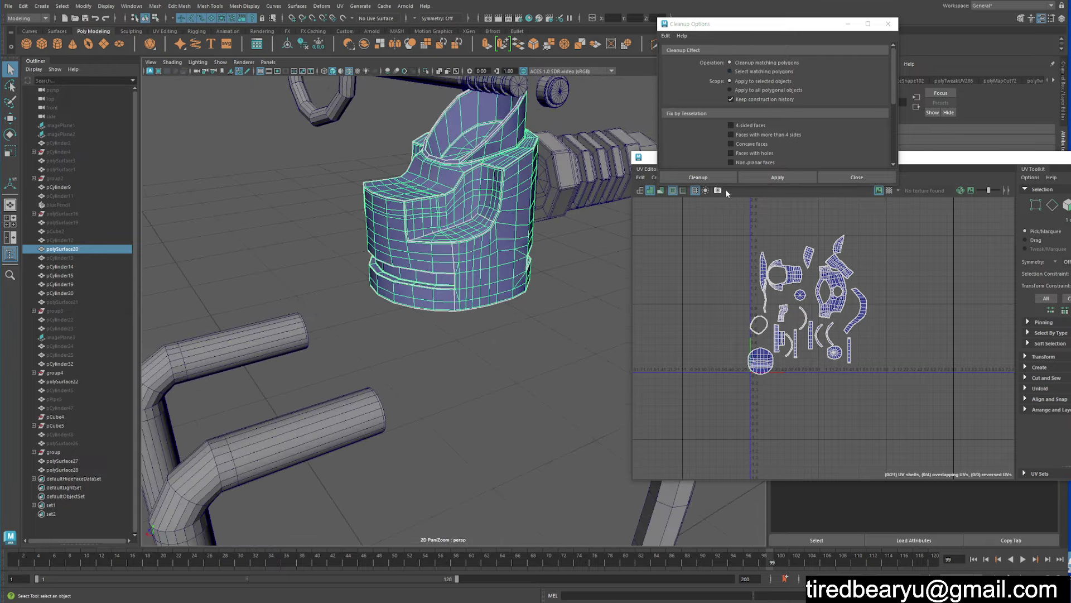
Run Modify > Unfold in the UV Editor and accept the non-manifold geometry fix
{"action": "left_click", "coordinate": [727, 193]}
{"action": "left_click_drag", "start_coordinate": [725, 156], "coordinate": [725, 184]}
{"action": "left_click", "coordinate": [727, 205]}
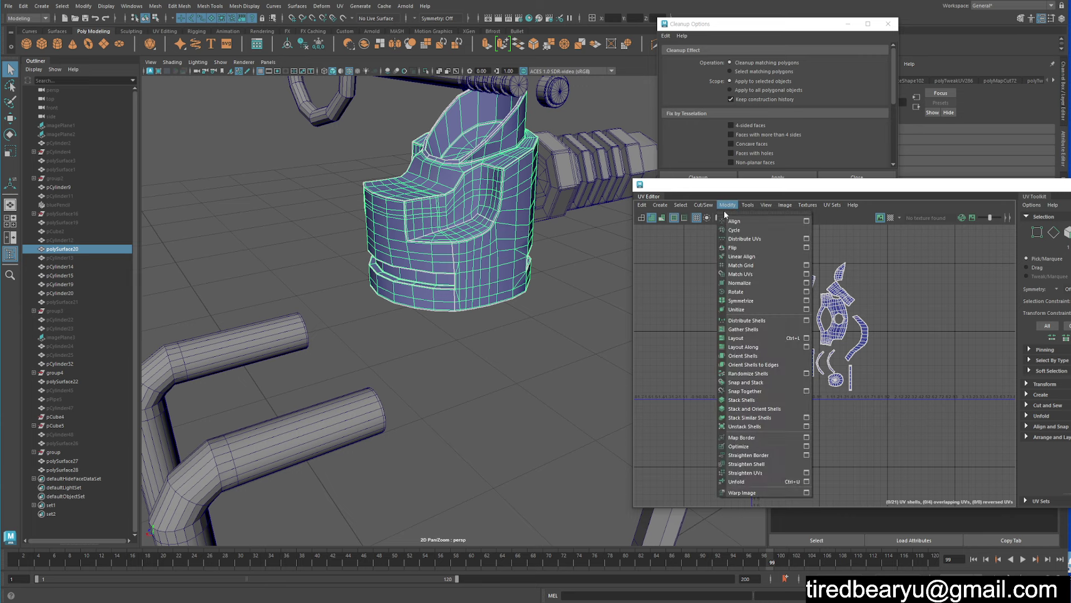
{"action": "left_click", "coordinate": [731, 480]}
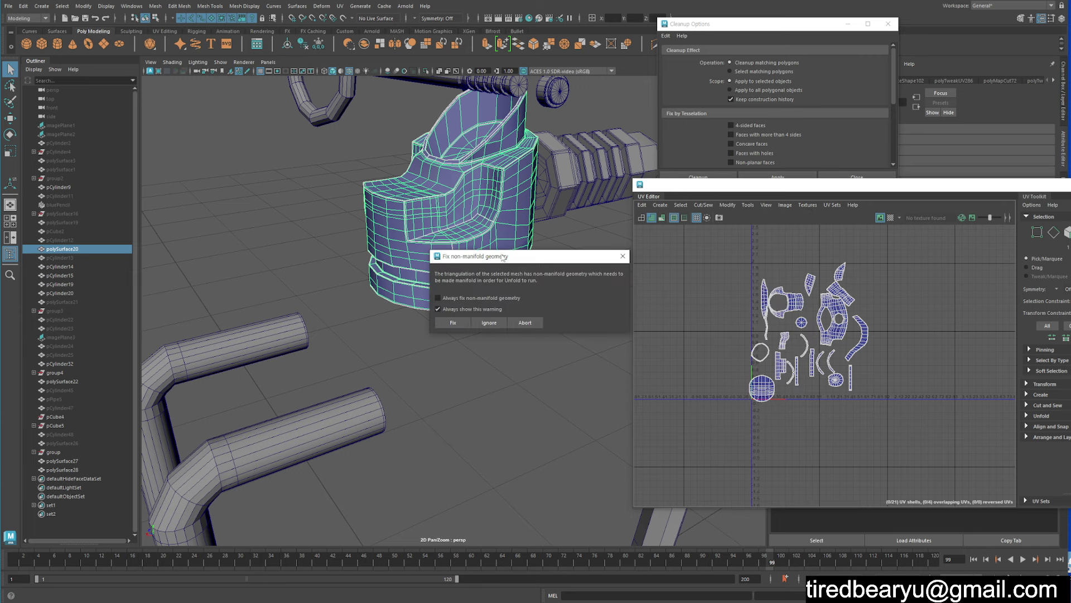
{"action": "left_click_drag", "start_coordinate": [504, 257], "coordinate": [568, 220]}
{"action": "left_click", "coordinate": [521, 286]}
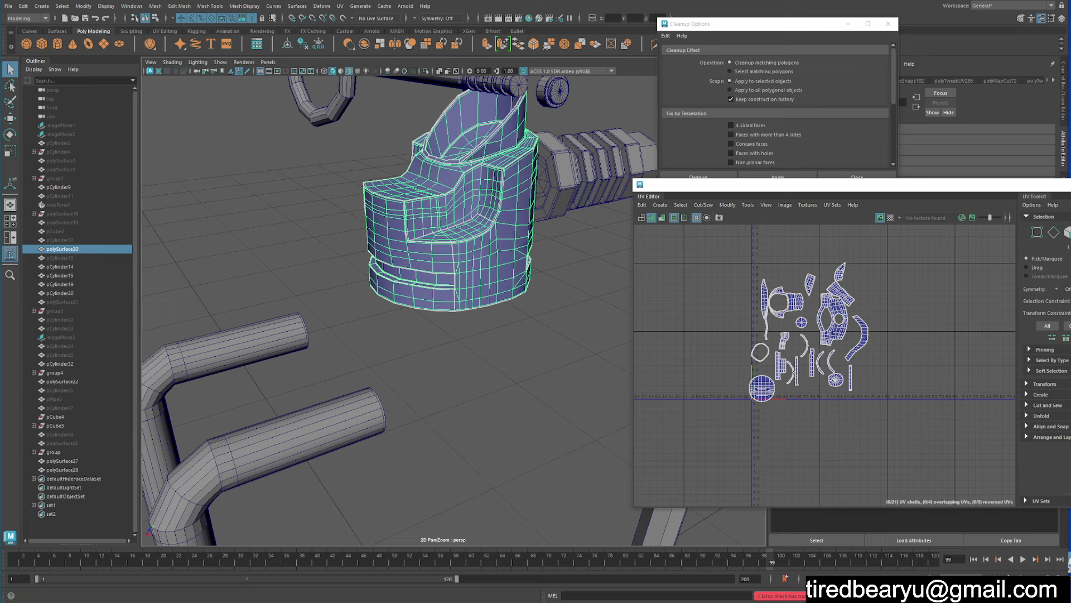
Reselect the chair-shaped part with the Move tool and pan the view to empty ground
{"action": "left_click_drag", "start_coordinate": [502, 290], "coordinate": [561, 278], "text": "alt"}
{"action": "key", "text": "w"}
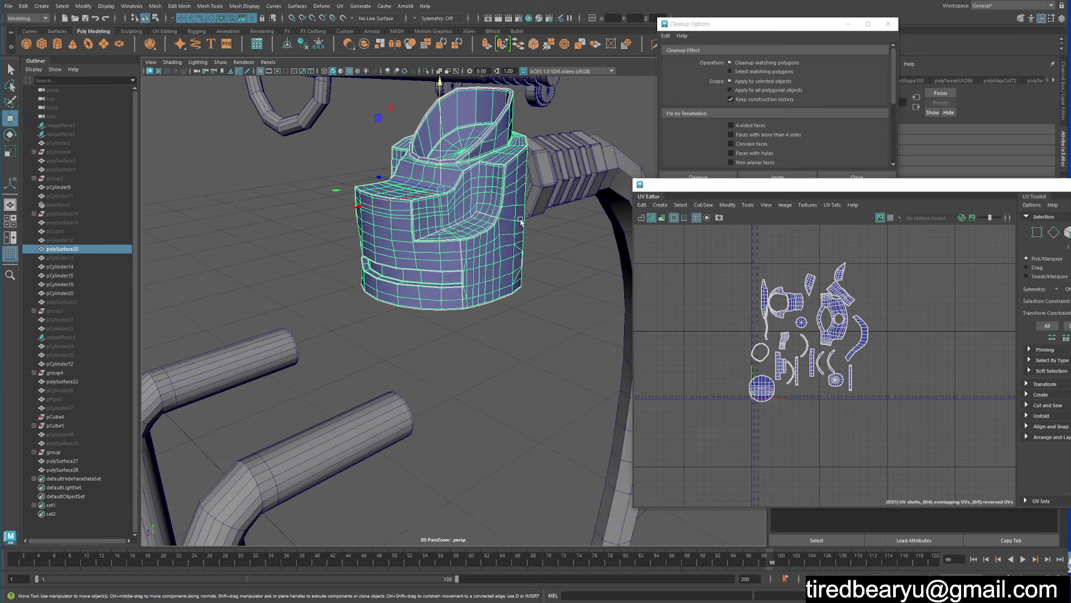
{"action": "left_click", "coordinate": [562, 277]}
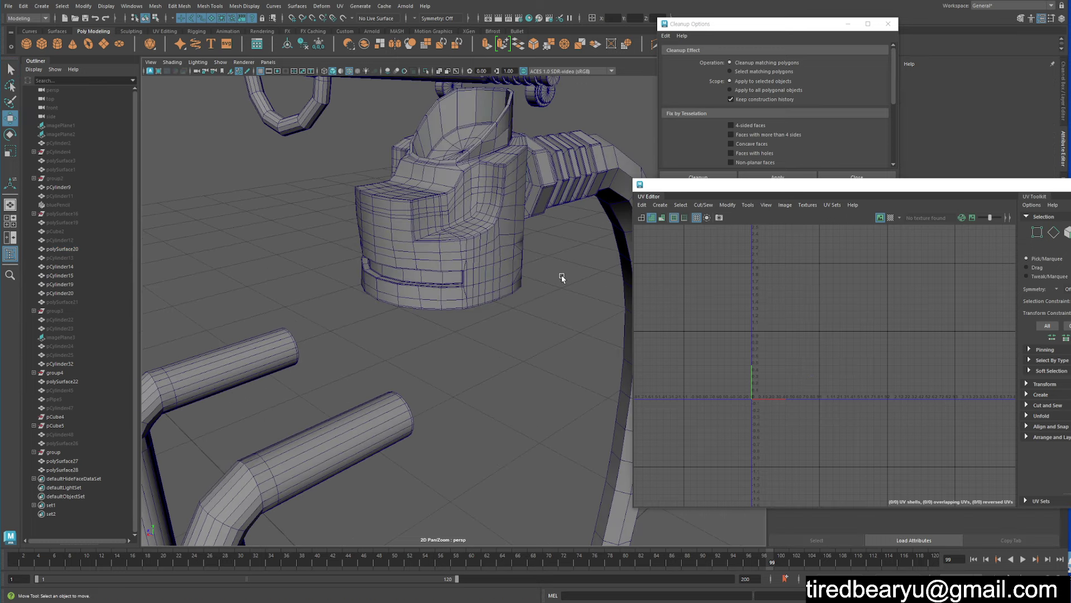
{"action": "left_click", "coordinate": [419, 237]}
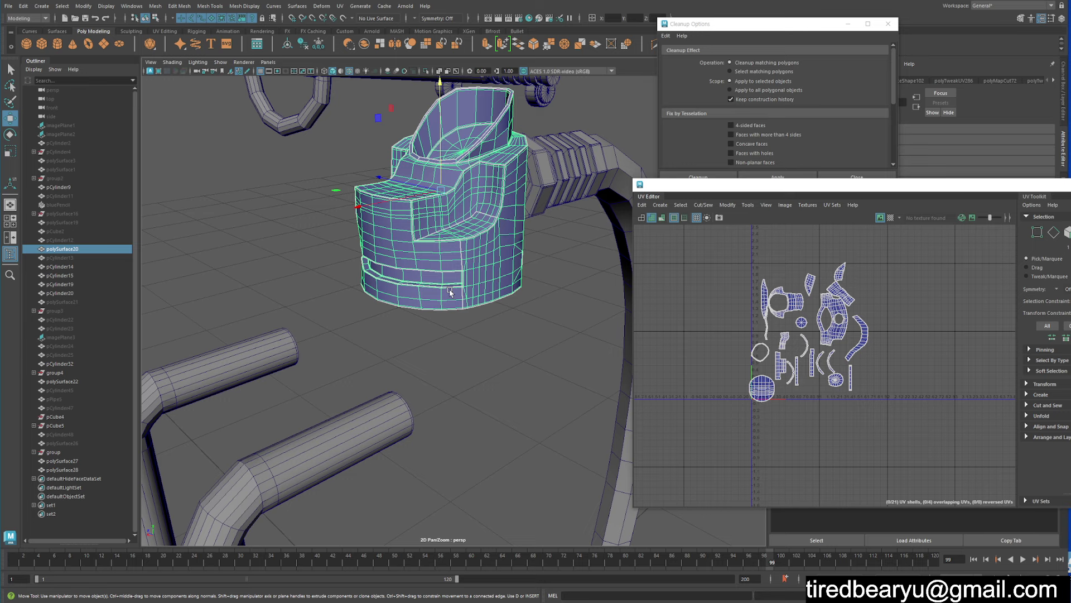
{"action": "middle_click_drag", "start_coordinate": [466, 310], "coordinate": [435, 198], "text": "alt"}
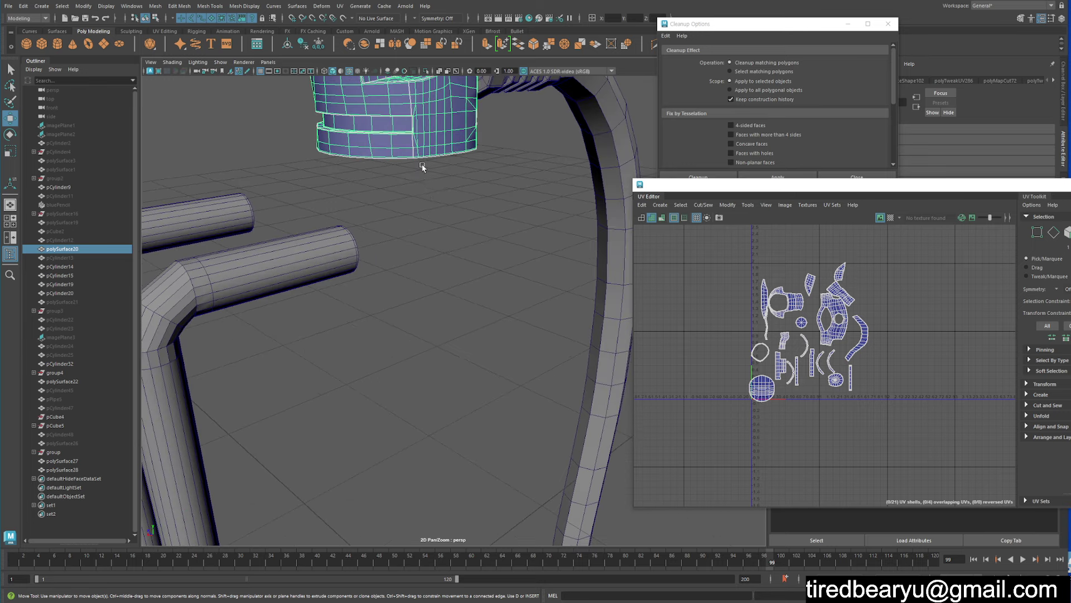
Create a polygon test plane, frame it, and select it
{"action": "left_click", "coordinate": [104, 44]}
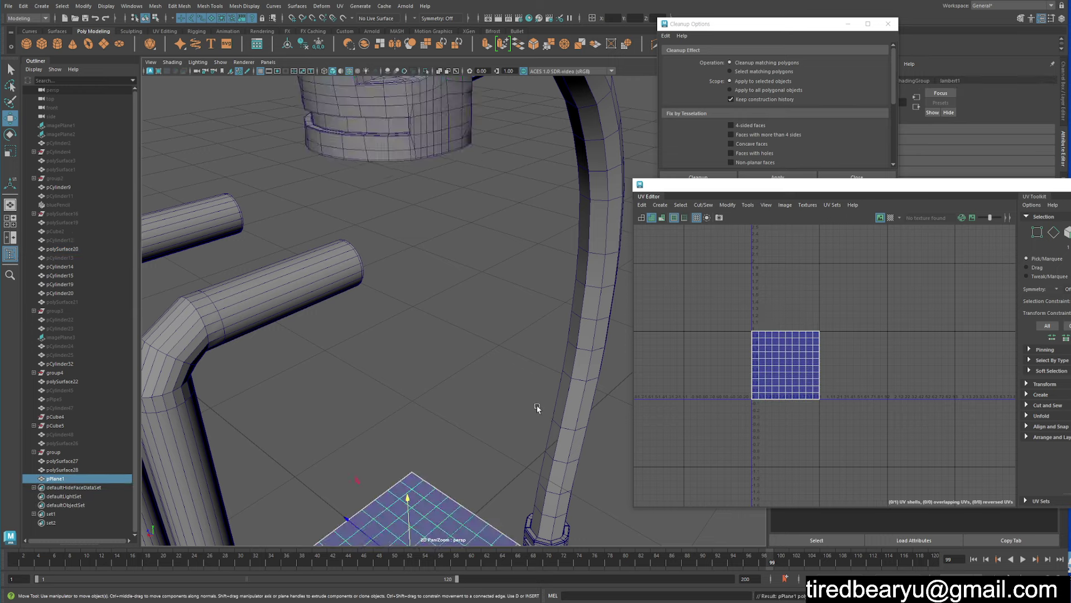
{"action": "key", "text": "f"}
{"action": "left_click_drag", "start_coordinate": [510, 360], "coordinate": [474, 347], "text": "alt"}
{"action": "mouse_move", "coordinate": [542, 257]}
{"action": "left_mouse_down", "text": "alt"}
{"action": "mouse_move", "coordinate": [510, 318]}
{"action": "mouse_move", "coordinate": [503, 301]}
{"action": "mouse_move", "coordinate": [491, 304]}
{"action": "left_mouse_up", "text": "alt"}
{"action": "left_click", "coordinate": [478, 274]}
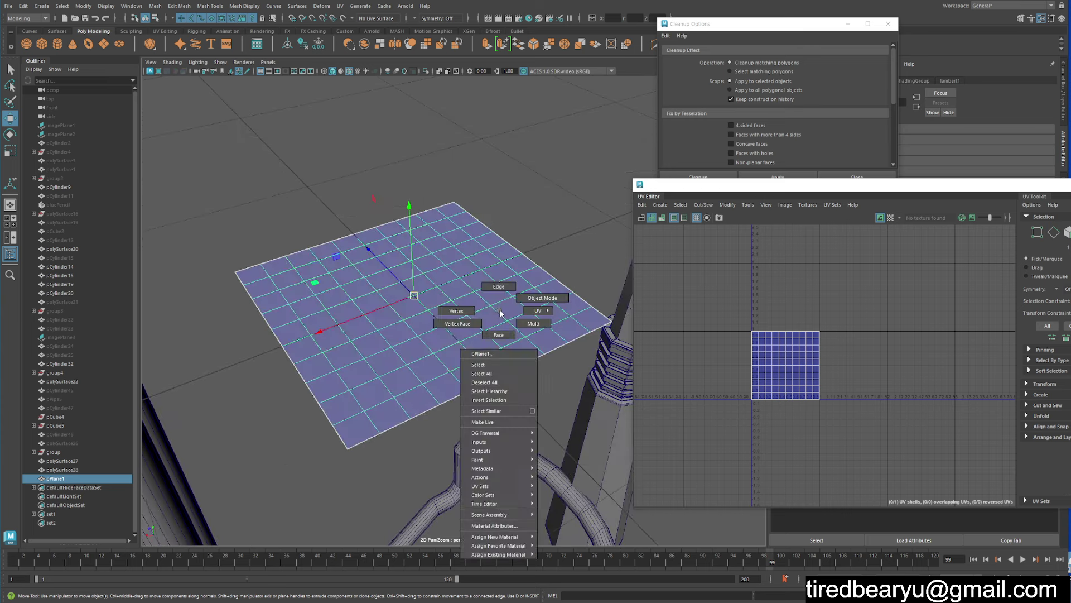
Extrude an interior edge of the plane upward into a vertical face, then return to Object Mode
{"action": "right_click_drag", "start_coordinate": [491, 304], "coordinate": [491, 288]}
{"action": "left_click", "coordinate": [491, 304]}
{"action": "left_click_drag", "start_coordinate": [491, 304], "coordinate": [514, 303], "text": "alt"}
{"action": "left_click", "coordinate": [443, 323]}
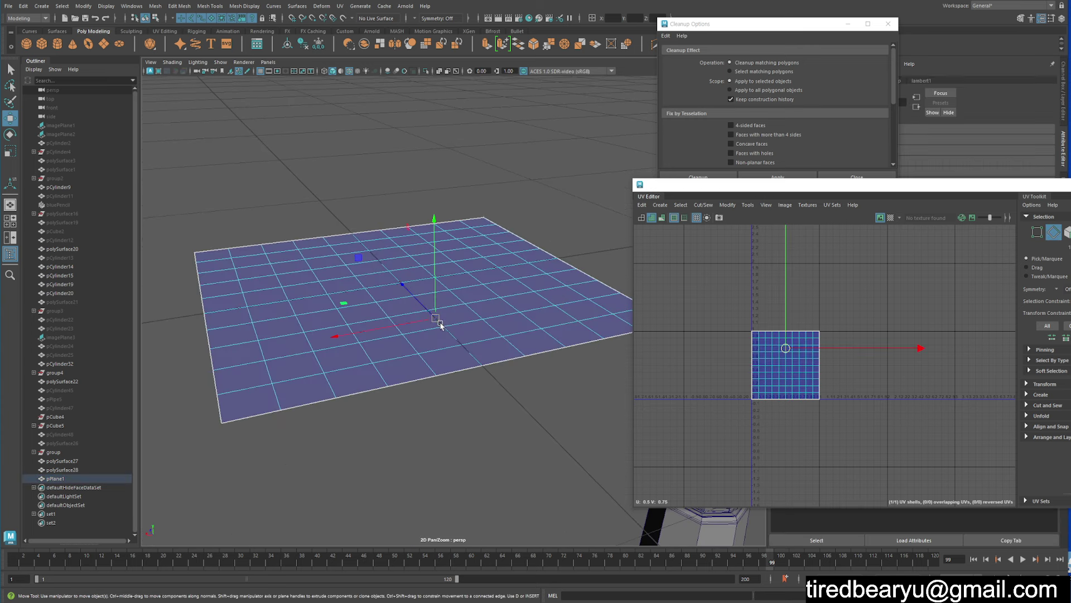
{"action": "key", "text": "ctrl+e"}
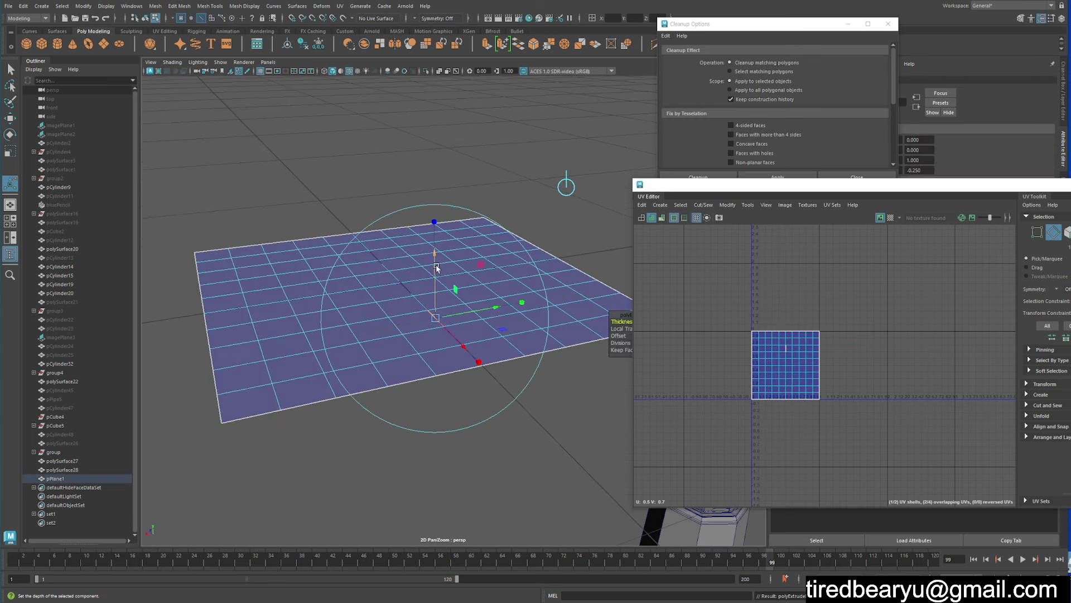
{"action": "left_click_drag", "start_coordinate": [435, 290], "coordinate": [435, 251]}
{"action": "key", "text": "q"}
{"action": "key", "text": "F8"}
{"action": "mouse_move", "coordinate": [567, 213]}
{"action": "left_mouse_down", "text": "alt"}
{"action": "mouse_move", "coordinate": [477, 357]}
{"action": "mouse_move", "coordinate": [502, 346]}
{"action": "left_mouse_up", "text": "alt"}
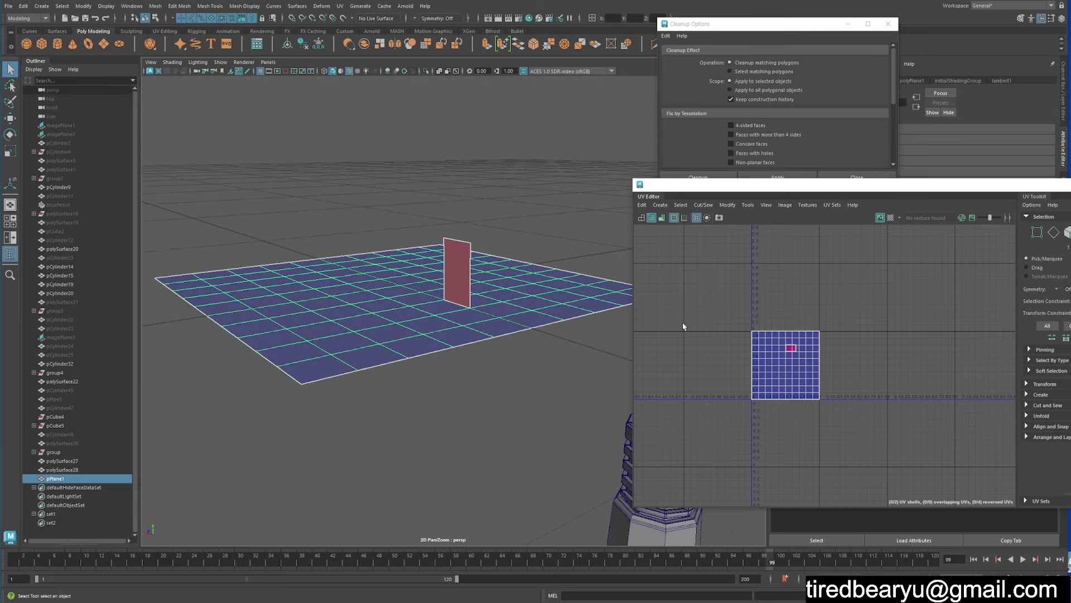
{"action": "left_click", "coordinate": [728, 205]}
Unfold the test plane's UVs and accept the non-manifold geometry fix
{"action": "left_click", "coordinate": [769, 481]}
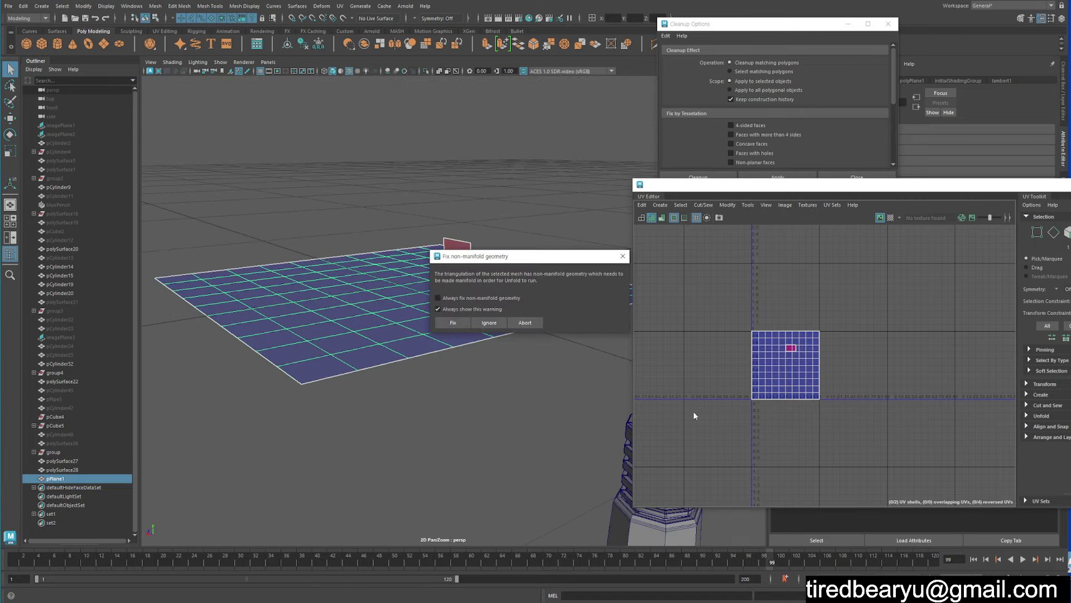
{"action": "left_click_drag", "start_coordinate": [524, 250], "coordinate": [611, 203]}
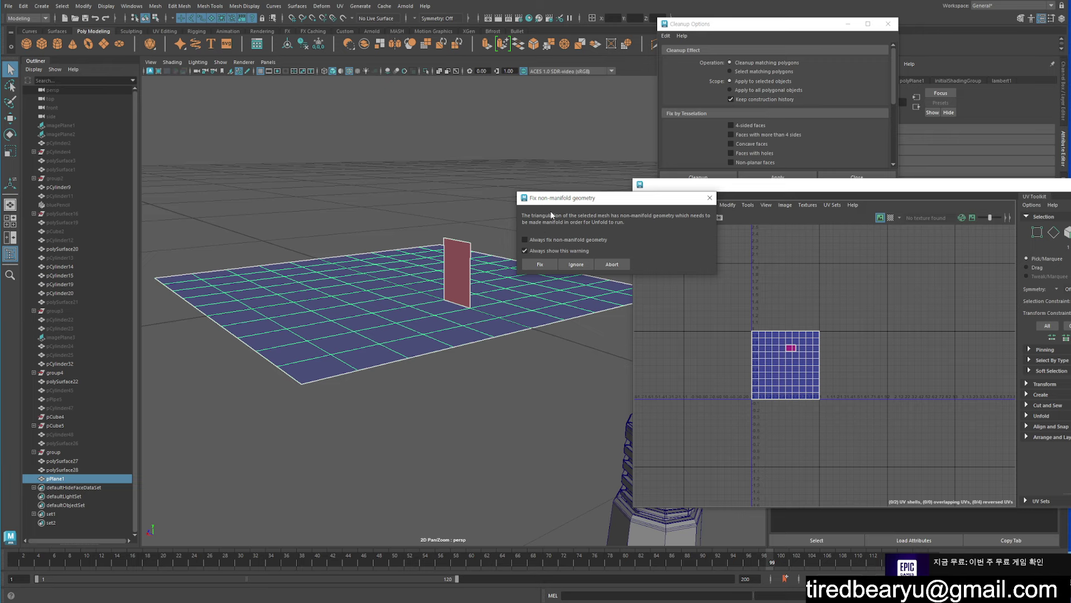
{"action": "left_click", "coordinate": [542, 264]}
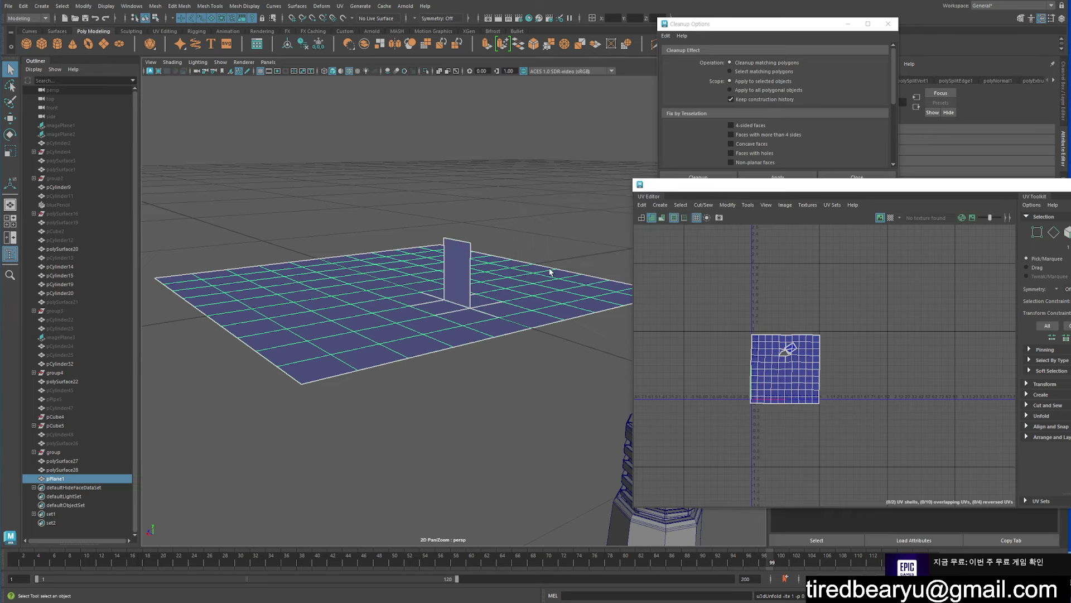
{"action": "mouse_move", "coordinate": [550, 270]}
{"action": "left_mouse_down", "text": "alt"}
{"action": "mouse_move", "coordinate": [536, 281]}
{"action": "mouse_move", "coordinate": [478, 265]}
{"action": "left_mouse_up", "text": "alt"}
{"action": "left_click", "coordinate": [478, 265]}
Lift the plane's vertical face to inspect its separation, then undo and return to Object Mode
{"action": "key", "text": "w"}
{"action": "mouse_move", "coordinate": [478, 303]}
{"action": "left_mouse_down", "text": "alt"}
{"action": "mouse_move", "coordinate": [486, 282]}
{"action": "mouse_move", "coordinate": [472, 220]}
{"action": "left_mouse_up", "text": "alt"}
{"action": "left_click", "coordinate": [472, 220]}
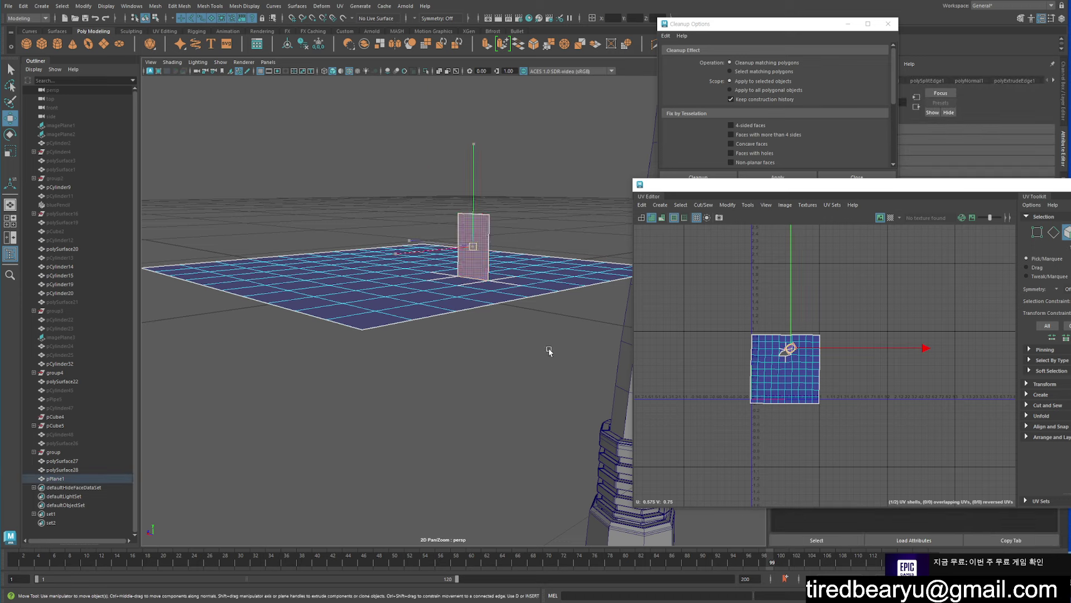
{"action": "middle_click_drag", "start_coordinate": [546, 353], "coordinate": [497, 282]}
{"action": "mouse_move", "coordinate": [497, 282]}
{"action": "left_mouse_down", "text": "alt"}
{"action": "mouse_move", "coordinate": [446, 335]}
{"action": "mouse_move", "coordinate": [565, 347]}
{"action": "left_mouse_up", "text": "alt"}
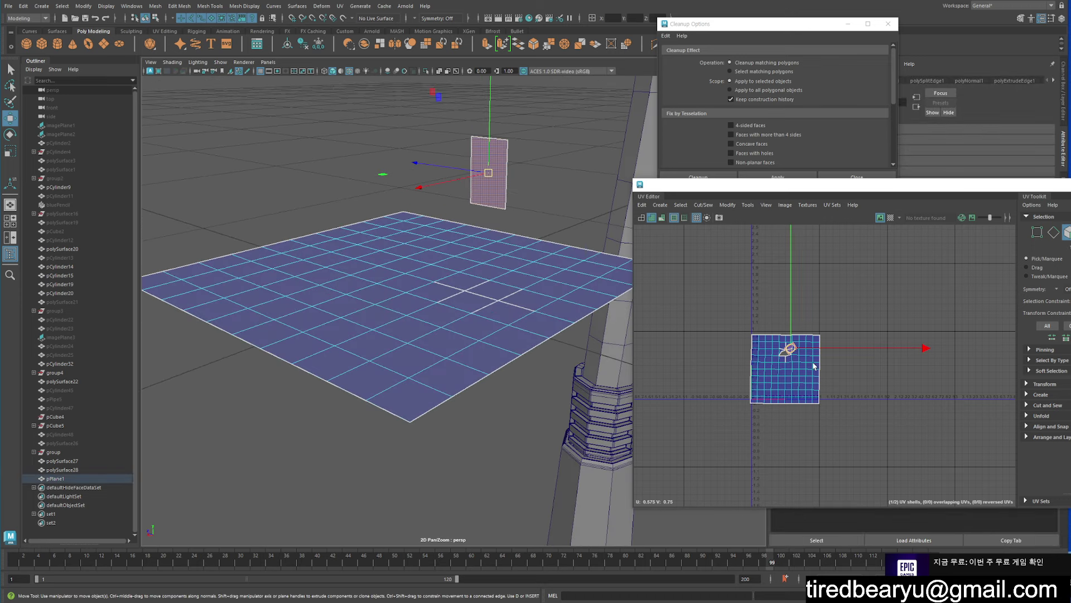
{"action": "scroll", "coordinate": [812, 389], "scroll_direction": "up", "scroll_amount": 1}
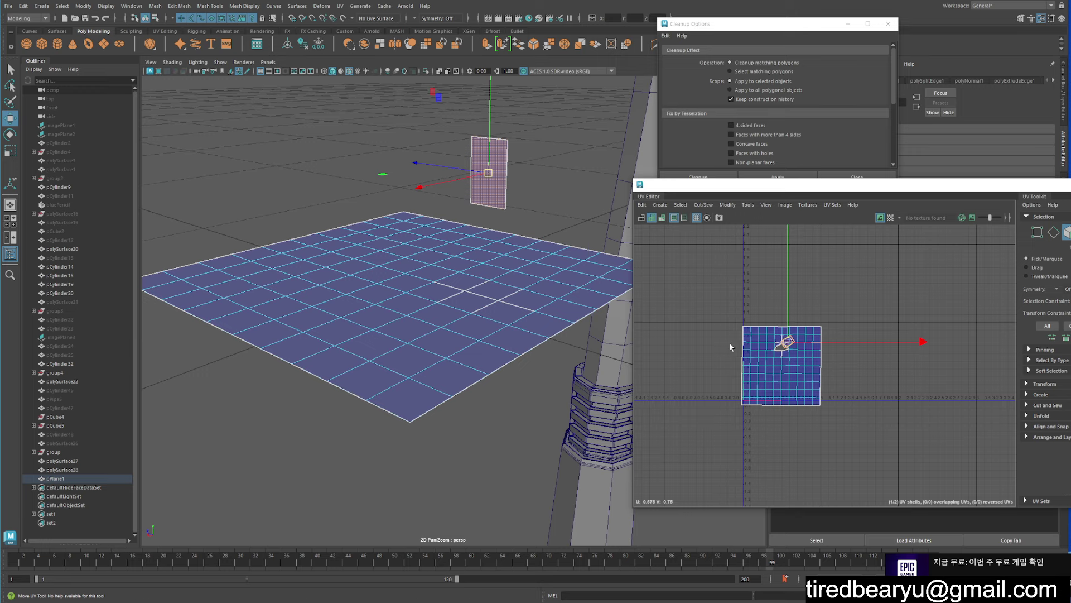
{"action": "mouse_move", "coordinate": [558, 335]}
{"action": "left_mouse_down", "text": "alt"}
{"action": "mouse_move", "coordinate": [480, 279]}
{"action": "mouse_move", "coordinate": [464, 289]}
{"action": "left_mouse_up", "text": "alt"}
{"action": "key", "text": "F8"}
{"action": "left_click", "coordinate": [474, 283]}
{"action": "key", "text": "F8"}
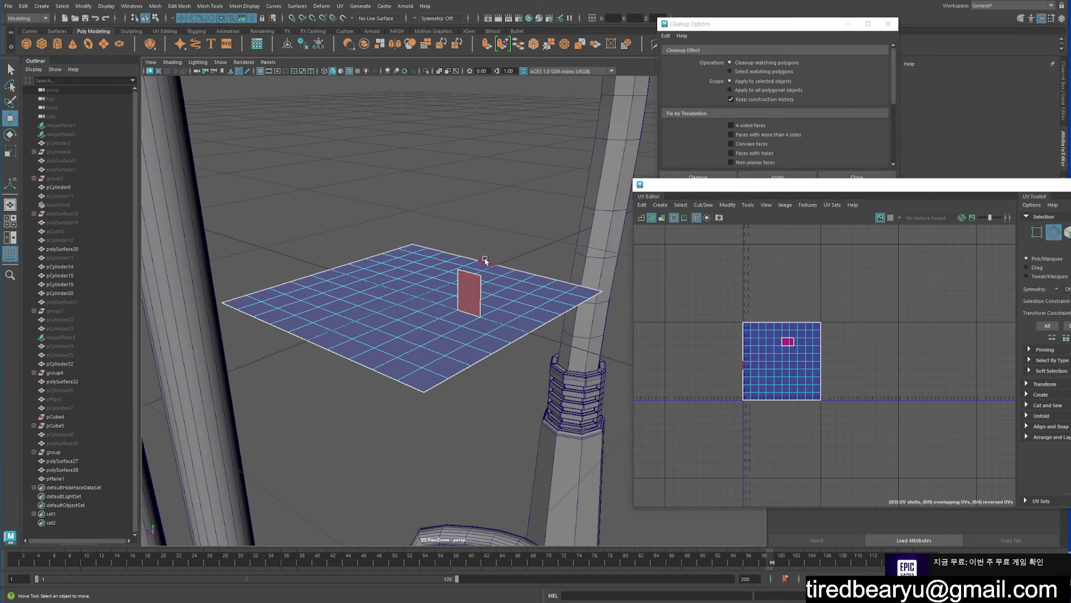
{"action": "right_click_drag", "start_coordinate": [470, 320], "coordinate": [524, 301]}
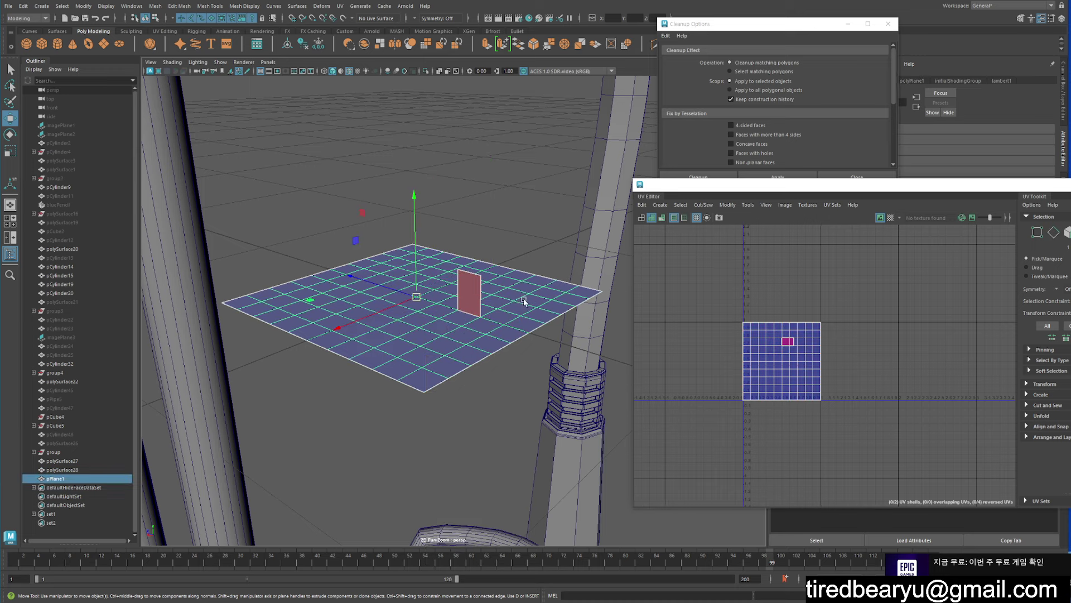
Delete test plane pPlane1, then select and frame polySurface20 and orbit around it
{"action": "key", "text": "Delete"}
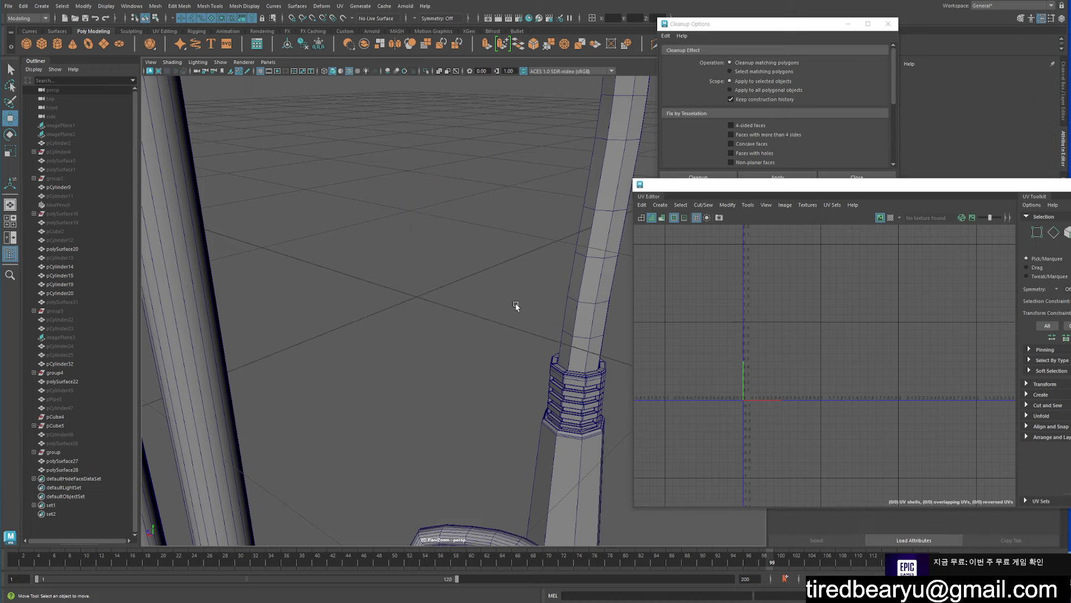
{"action": "scroll", "coordinate": [455, 199], "scroll_direction": "down", "scroll_amount": 4}
{"action": "scroll", "coordinate": [455, 224], "scroll_direction": "down", "scroll_amount": 4}
{"action": "scroll", "coordinate": [454, 258], "scroll_direction": "down", "scroll_amount": 2}
{"action": "scroll", "coordinate": [454, 258], "scroll_direction": "up", "scroll_amount": 5}
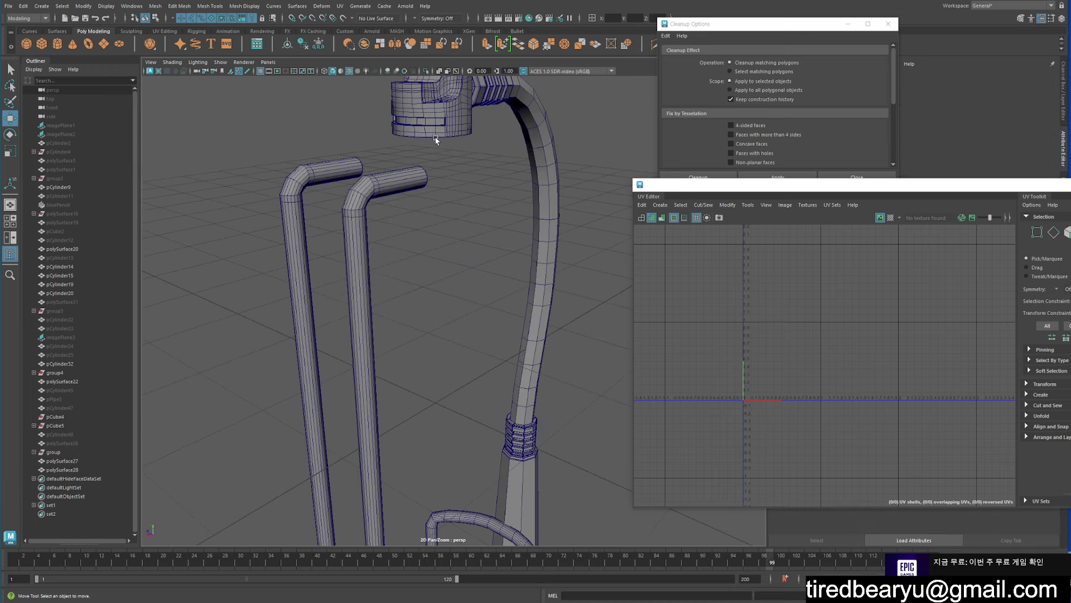
{"action": "left_click", "coordinate": [429, 126]}
{"action": "key", "text": "f"}
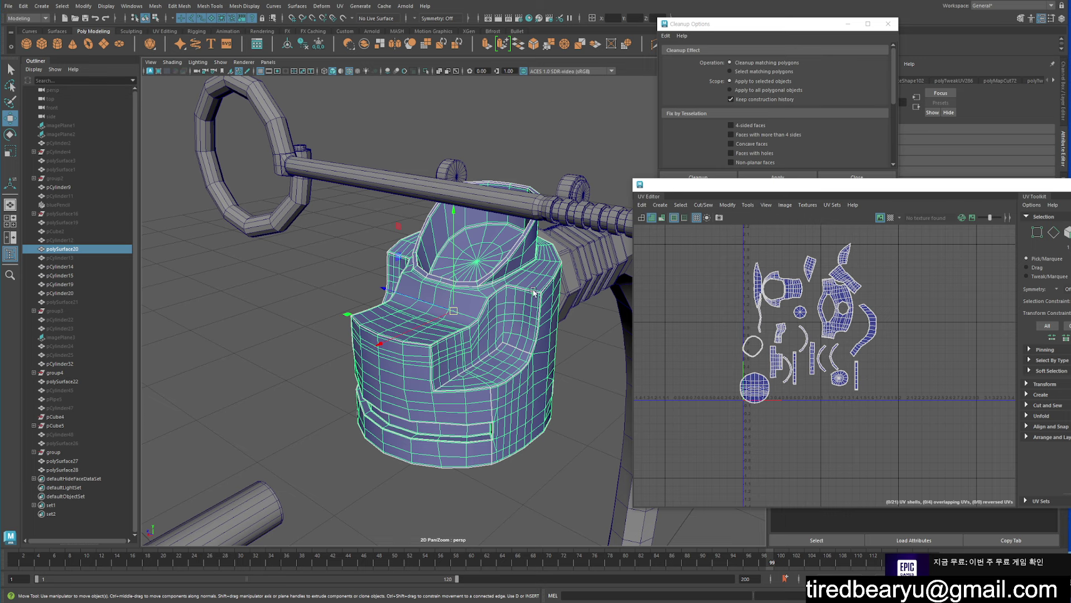
{"action": "left_click_drag", "start_coordinate": [537, 330], "coordinate": [600, 279], "text": "alt"}
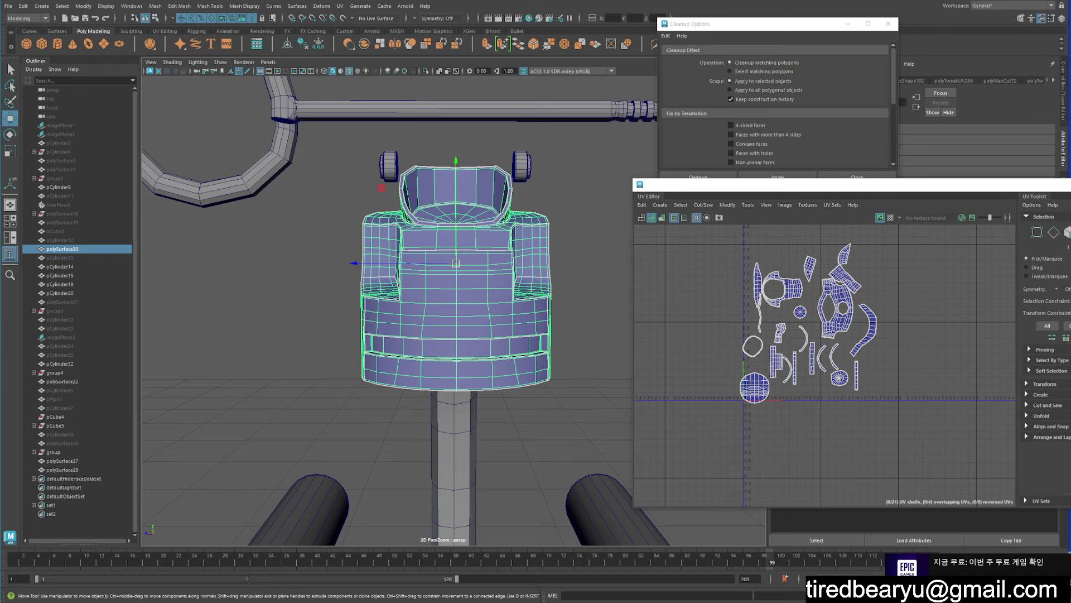
{"action": "left_click_drag", "start_coordinate": [594, 360], "coordinate": [532, 425], "text": "alt"}
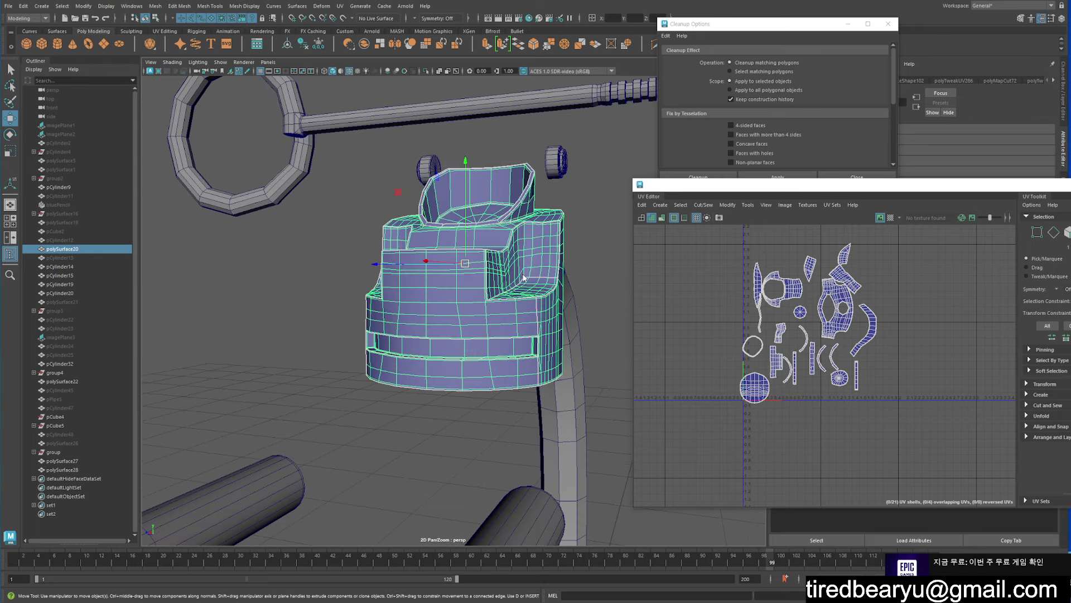
Select the mesh's lower-section faces and remove them with Ctrl+H
{"action": "left_click", "coordinate": [594, 400]}
{"action": "left_click_drag", "start_coordinate": [348, 317], "coordinate": [396, 352]}
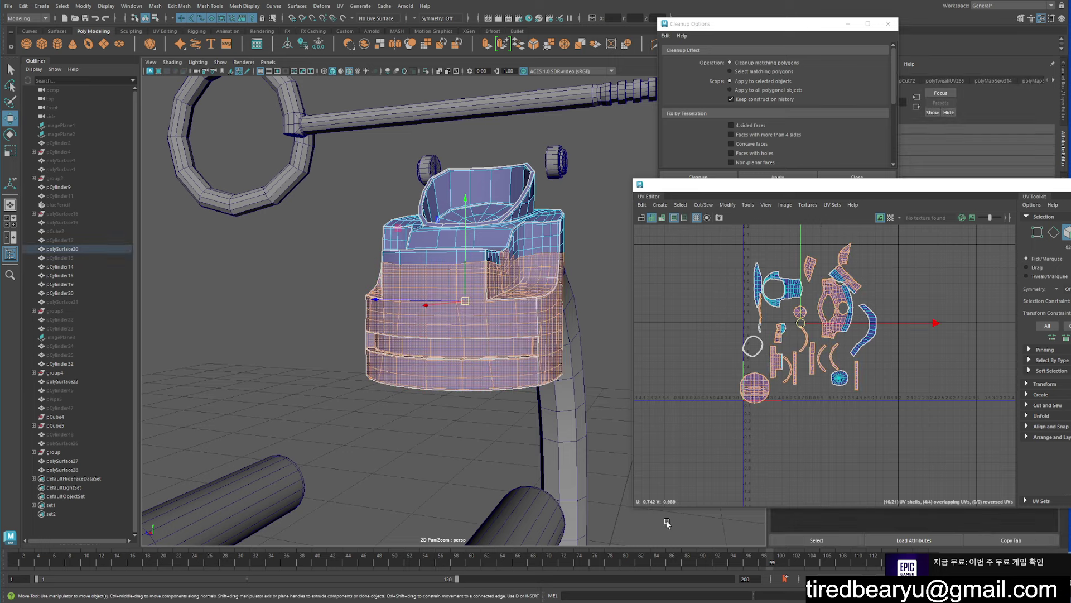
{"action": "key", "text": "ctrl+h"}
{"action": "left_click_drag", "start_coordinate": [548, 342], "coordinate": [510, 347], "text": "alt"}
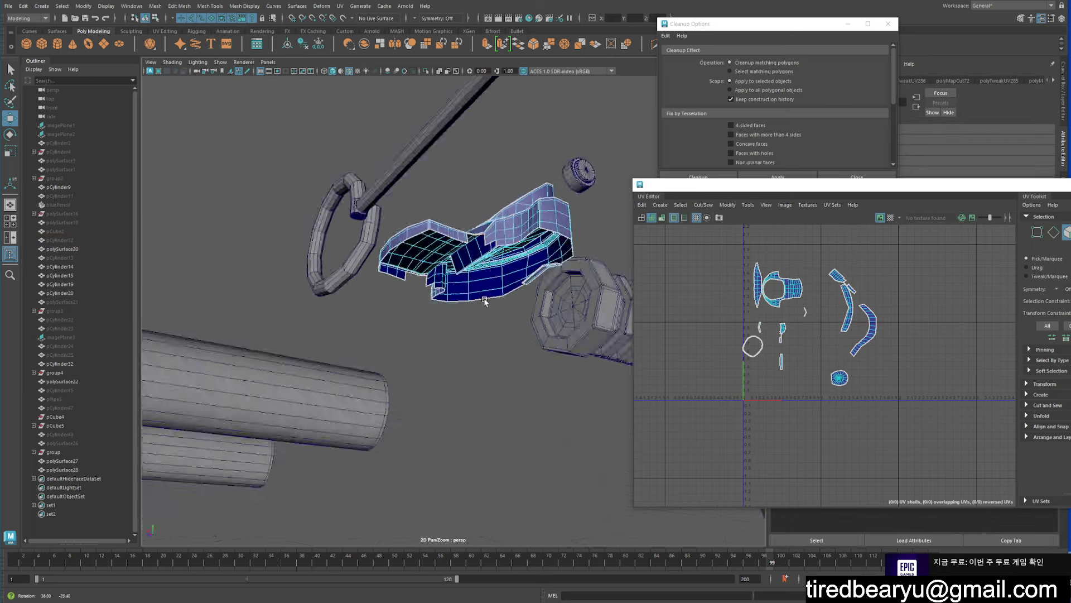
{"action": "right_click_drag", "start_coordinate": [480, 240], "coordinate": [490, 241]}
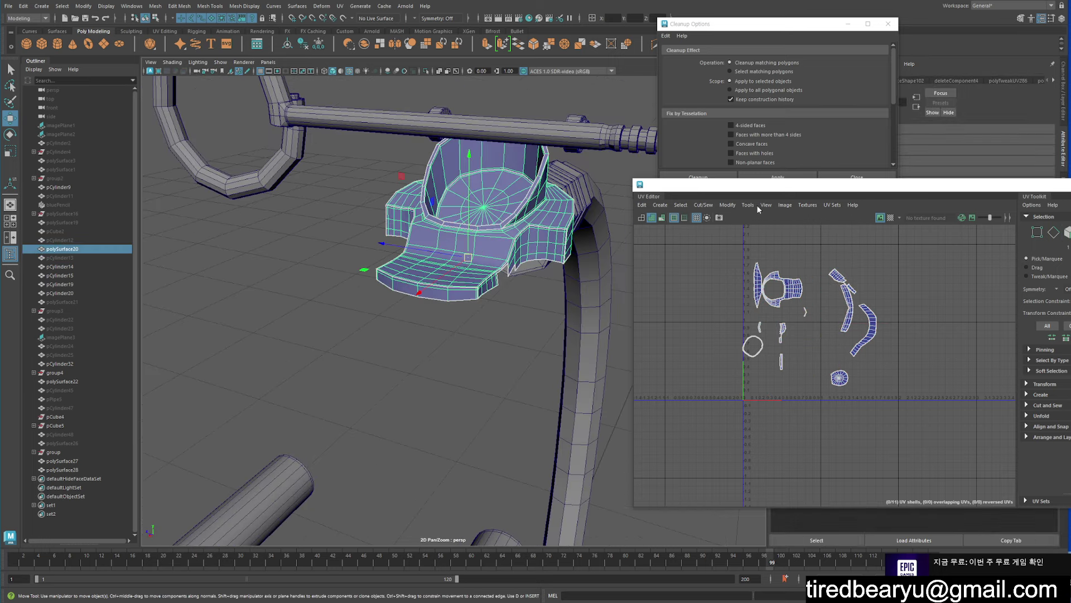
Trial-unfold the remaining mesh's UVs, then undo back to restore the lower section
{"action": "left_click", "coordinate": [727, 205]}
{"action": "left_click", "coordinate": [757, 482]}
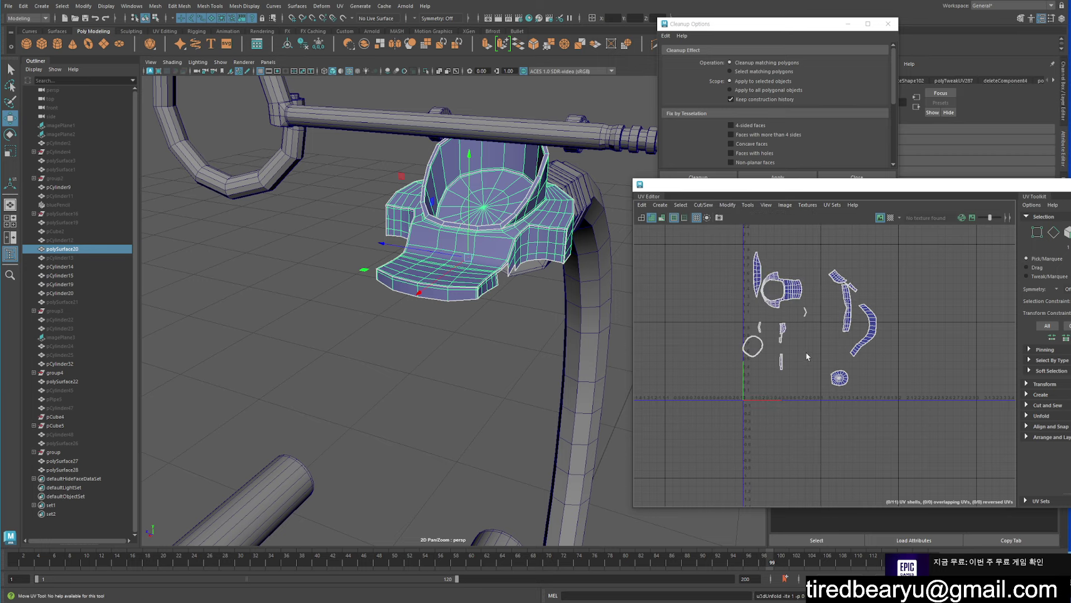
{"action": "key", "text": "ctrl+z"}
{"action": "left_click_drag", "start_coordinate": [530, 279], "coordinate": [490, 268], "text": "alt"}
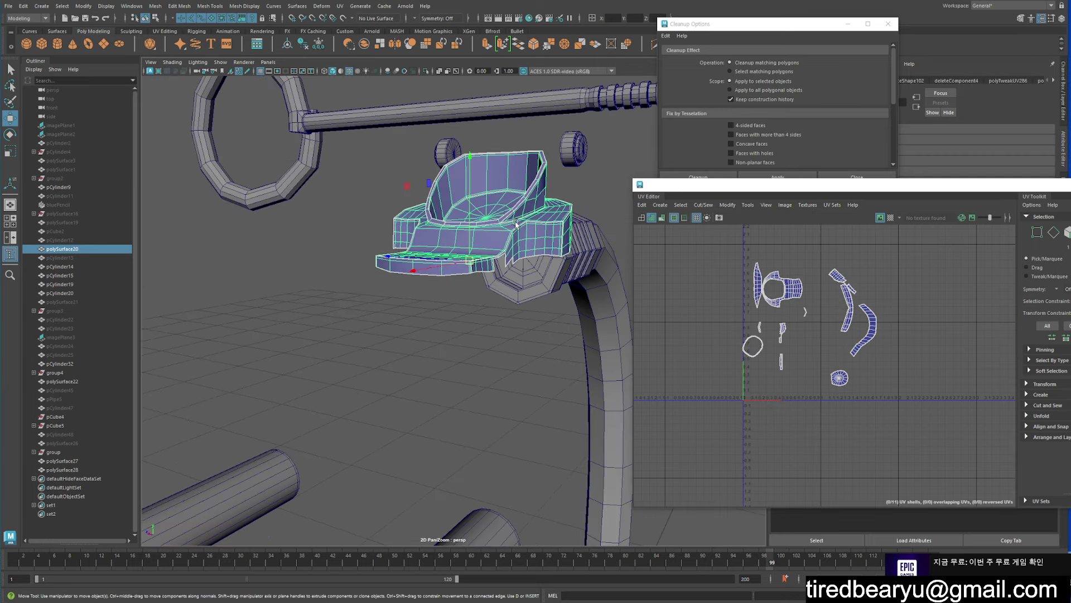
{"action": "key", "text": "ctrl+z"}
{"action": "key", "text": "ctrl+z"}
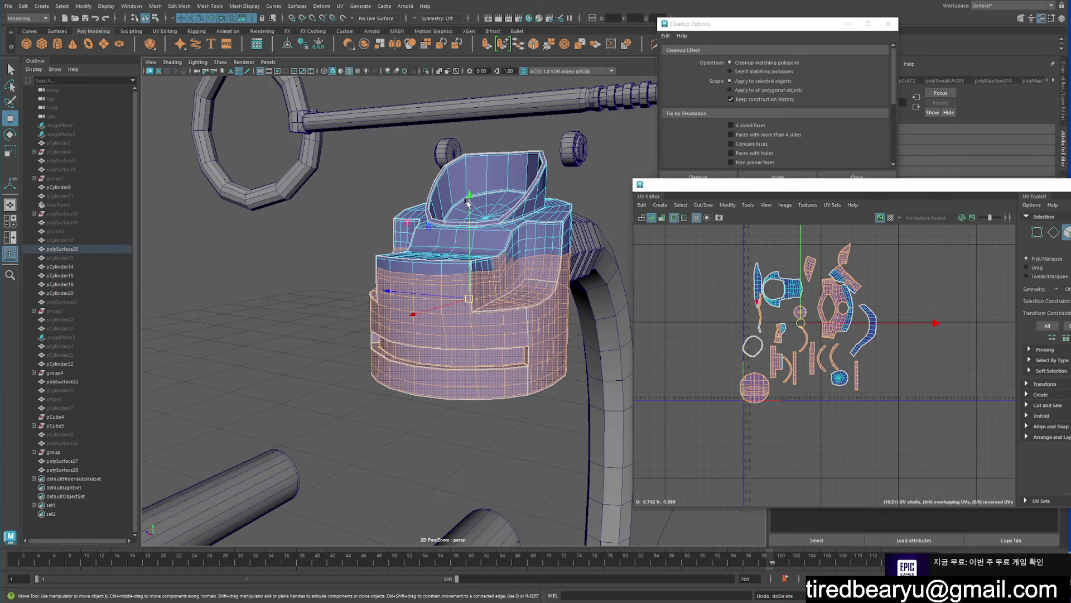
Delete the lower band faces, leaving only the upper housing
{"action": "mouse_move", "coordinate": [507, 198]}
{"action": "left_mouse_down", "text": "alt"}
{"action": "mouse_move", "coordinate": [311, 299]}
{"action": "mouse_move", "coordinate": [747, 411]}
{"action": "left_mouse_up", "text": "alt"}
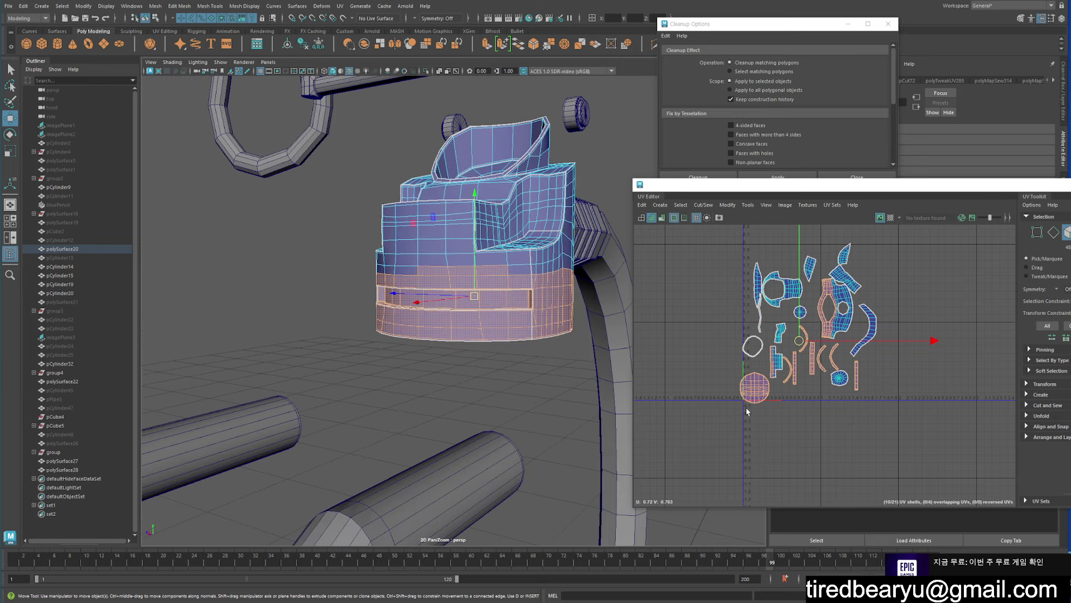
{"action": "key", "text": "Delete"}
{"action": "left_click_drag", "start_coordinate": [602, 324], "coordinate": [552, 246], "text": "alt"}
{"action": "right_click_drag", "start_coordinate": [552, 245], "coordinate": [550, 220]}
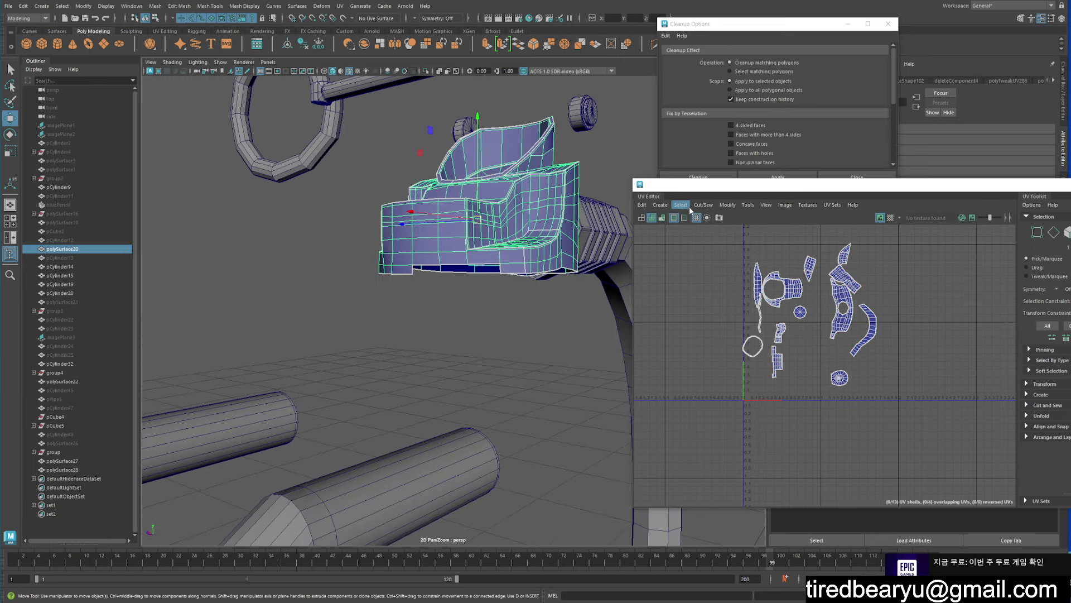
Unfold the trimmed mesh's UVs, then undo until the full lower band returns
{"action": "left_click", "coordinate": [727, 204]}
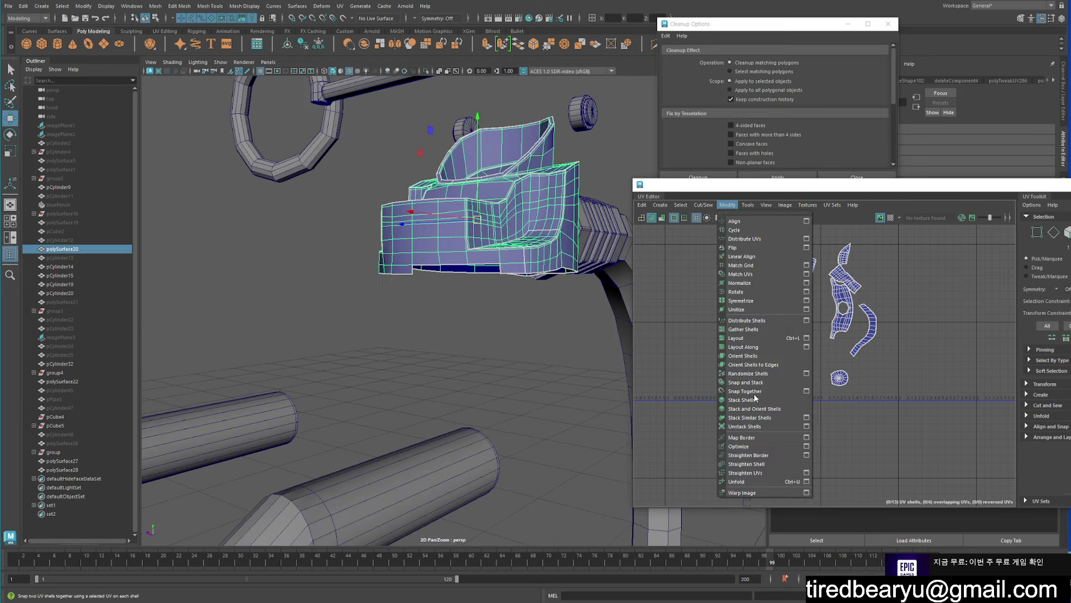
{"action": "left_click", "coordinate": [751, 486]}
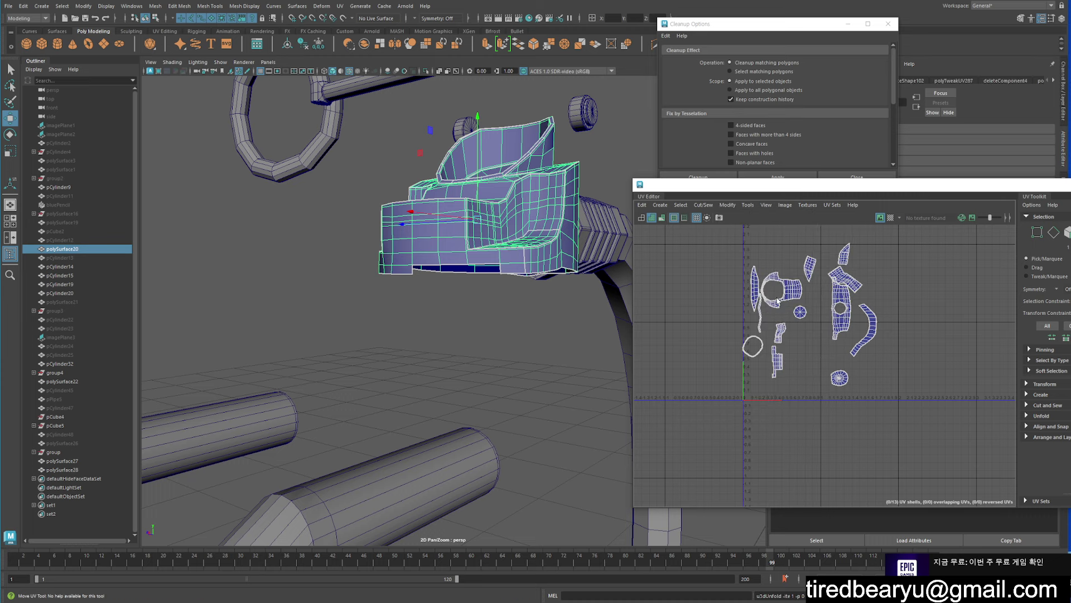
{"action": "key", "text": "ctrl+z"}
{"action": "key", "text": "ctrl+z"}
{"action": "key", "text": "ctrl+z"}
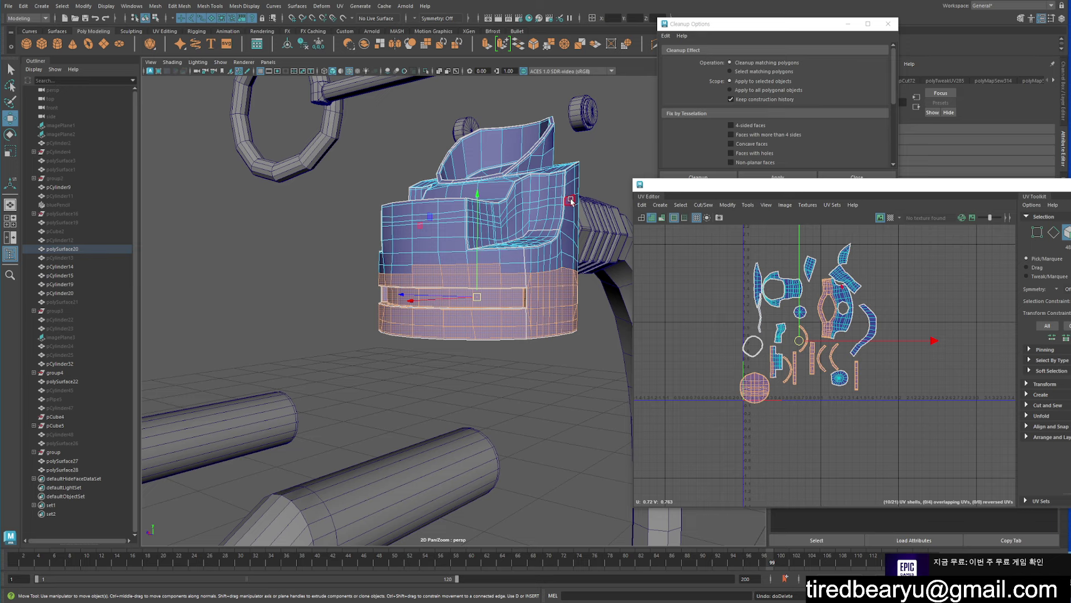
{"action": "left_click_drag", "start_coordinate": [571, 201], "coordinate": [544, 324], "text": "alt"}
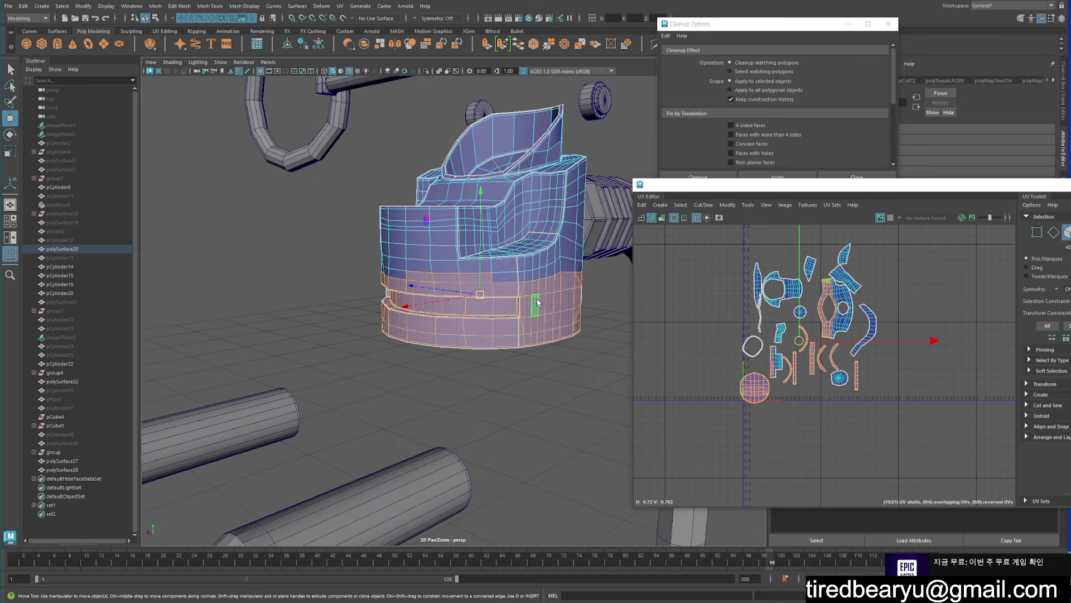
{"action": "left_click_drag", "start_coordinate": [536, 304], "coordinate": [501, 295], "text": "alt"}
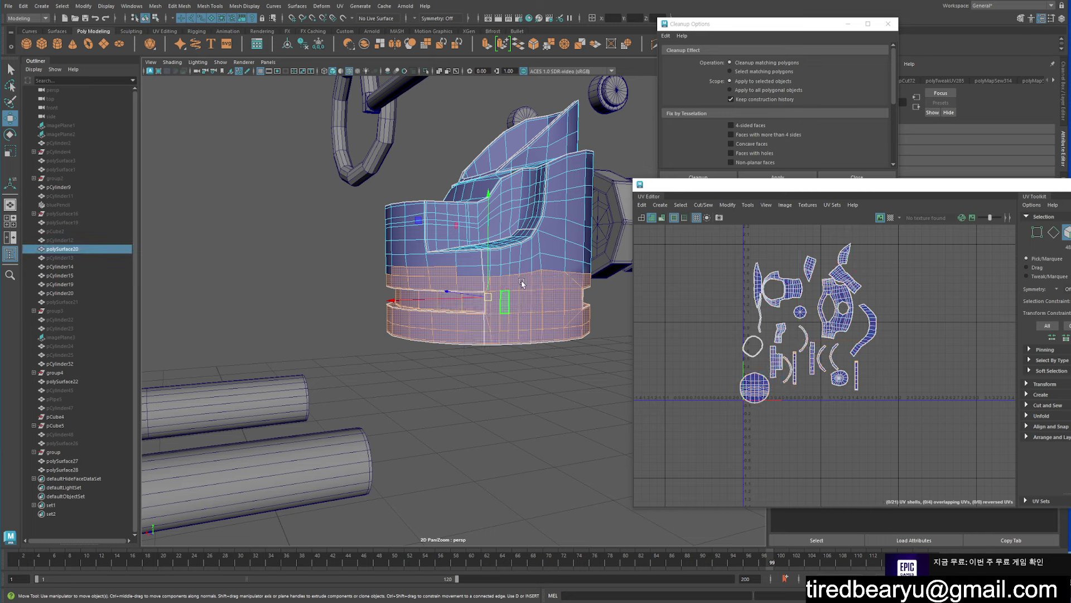
{"action": "key", "text": "ctrl+z"}
{"action": "key", "text": "ctrl+z"}
{"action": "key", "text": "ctrl+z"}
{"action": "key", "text": "ctrl+z"}
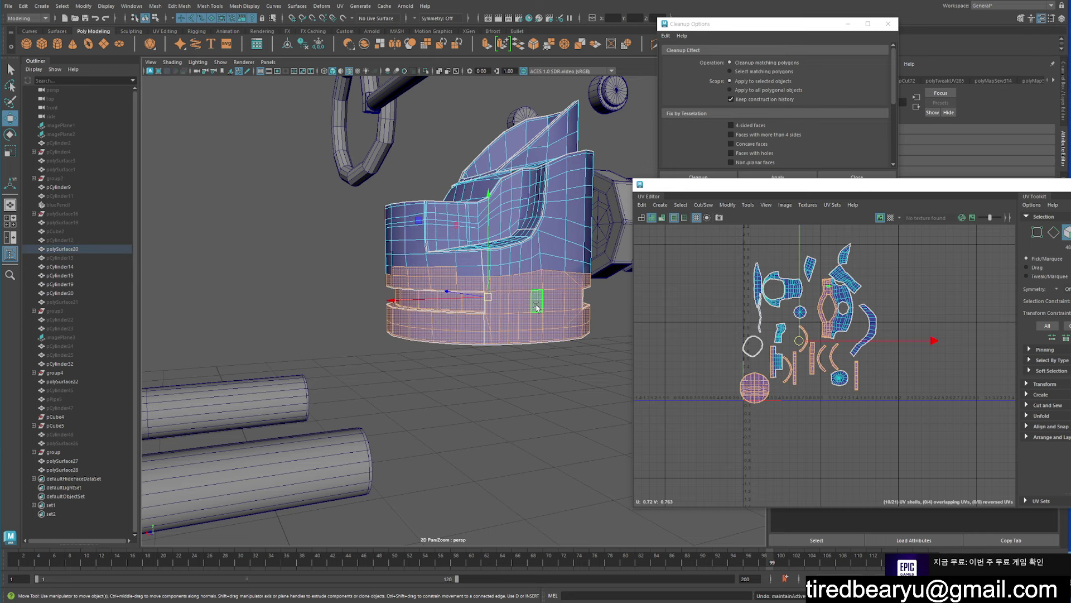
{"action": "left_click", "coordinate": [210, 5]}
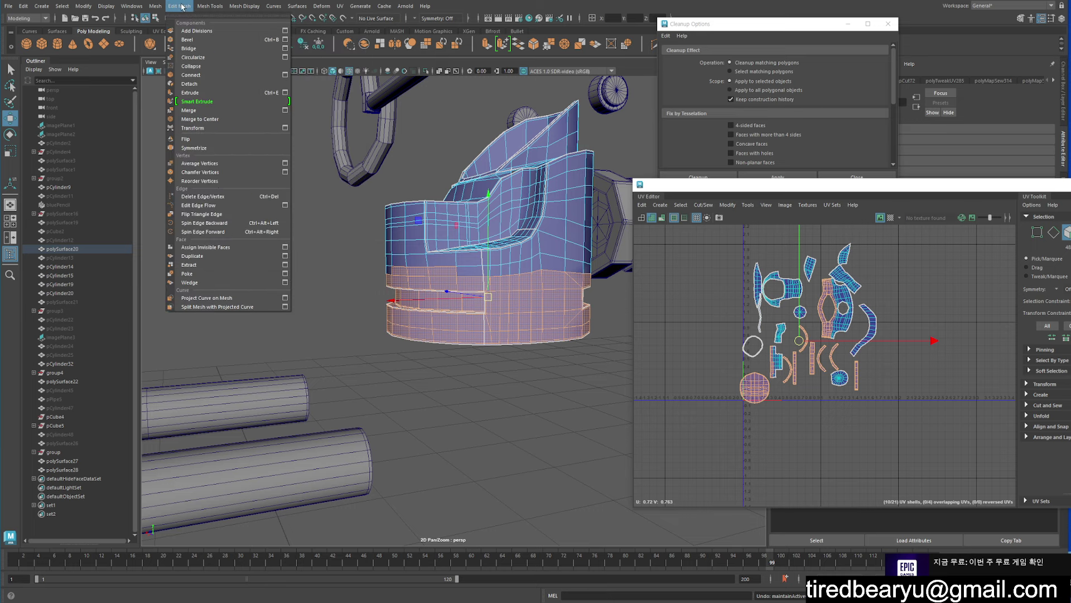
Extract the lower band as its own piece and delete its left-half faces
{"action": "left_click", "coordinate": [210, 264]}
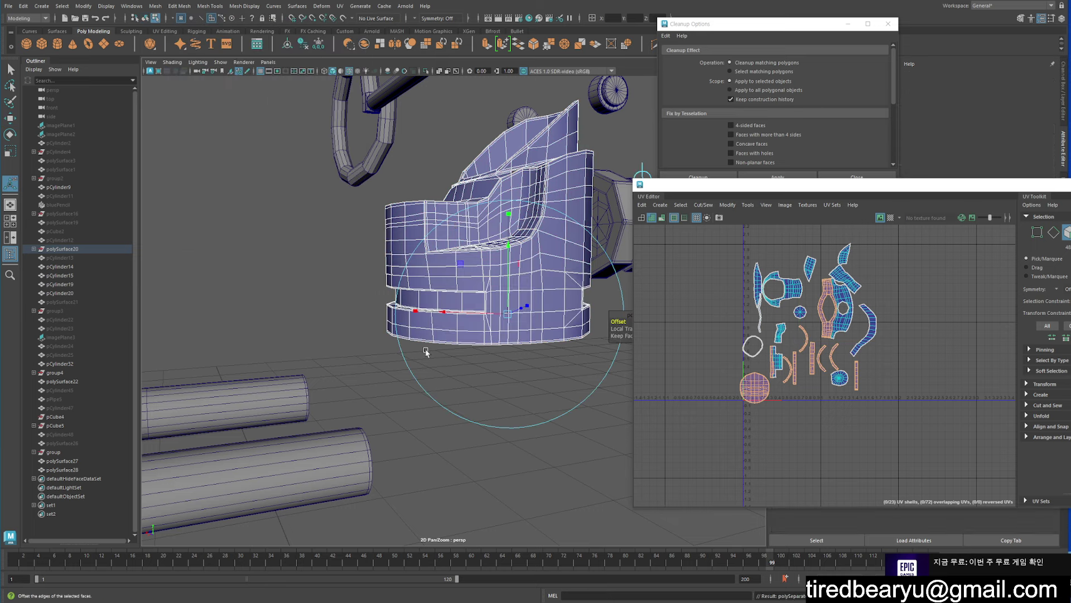
{"action": "key", "text": "F8"}
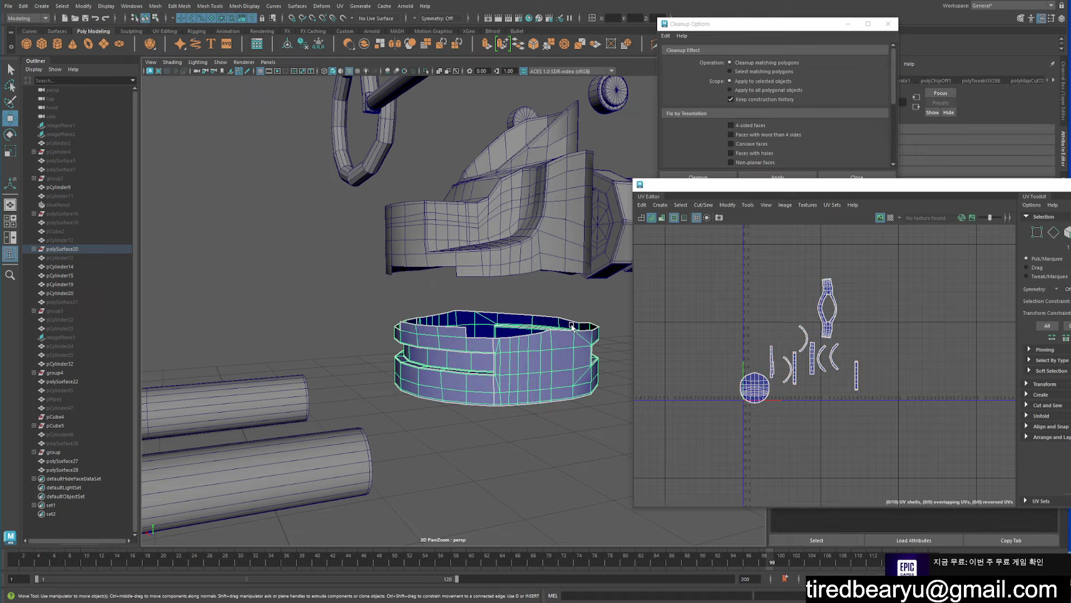
{"action": "mouse_move", "coordinate": [541, 364]}
{"action": "left_mouse_down", "text": "alt"}
{"action": "mouse_move", "coordinate": [534, 388]}
{"action": "mouse_move", "coordinate": [531, 376]}
{"action": "left_mouse_up", "text": "alt"}
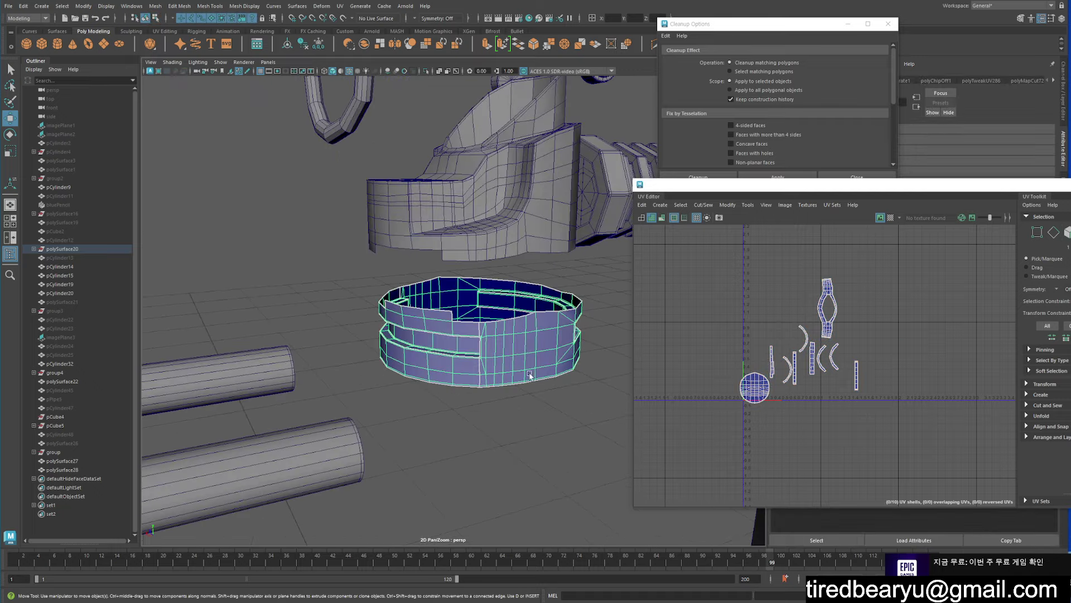
{"action": "right_click_drag", "start_coordinate": [531, 377], "coordinate": [491, 329]}
{"action": "left_click_drag", "start_coordinate": [290, 276], "coordinate": [476, 464]}
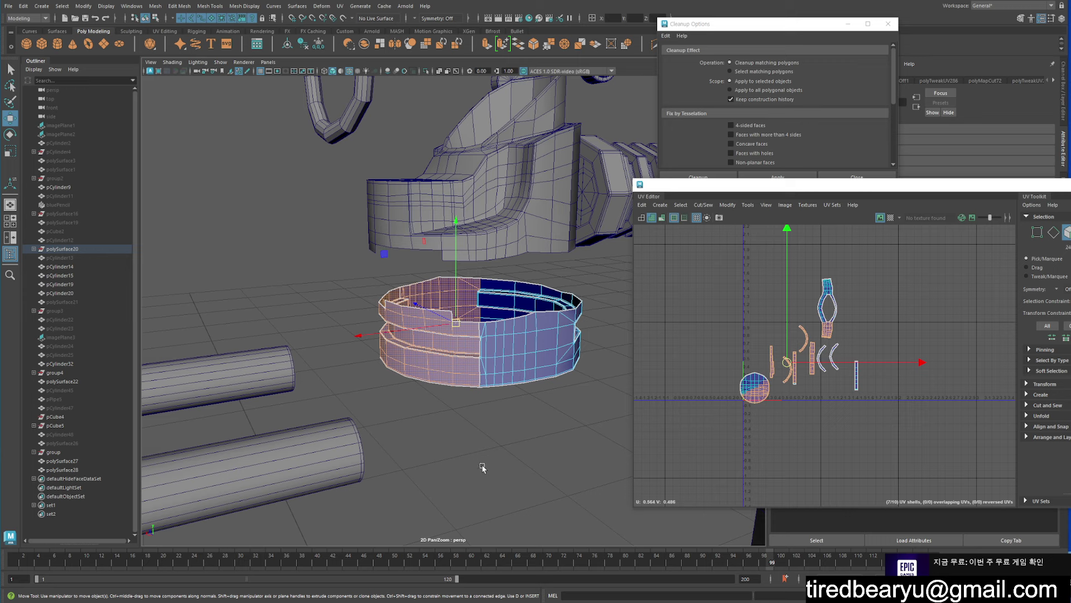
{"action": "key", "text": "Delete"}
{"action": "middle_click_drag", "start_coordinate": [809, 418], "coordinate": [794, 418], "text": "alt"}
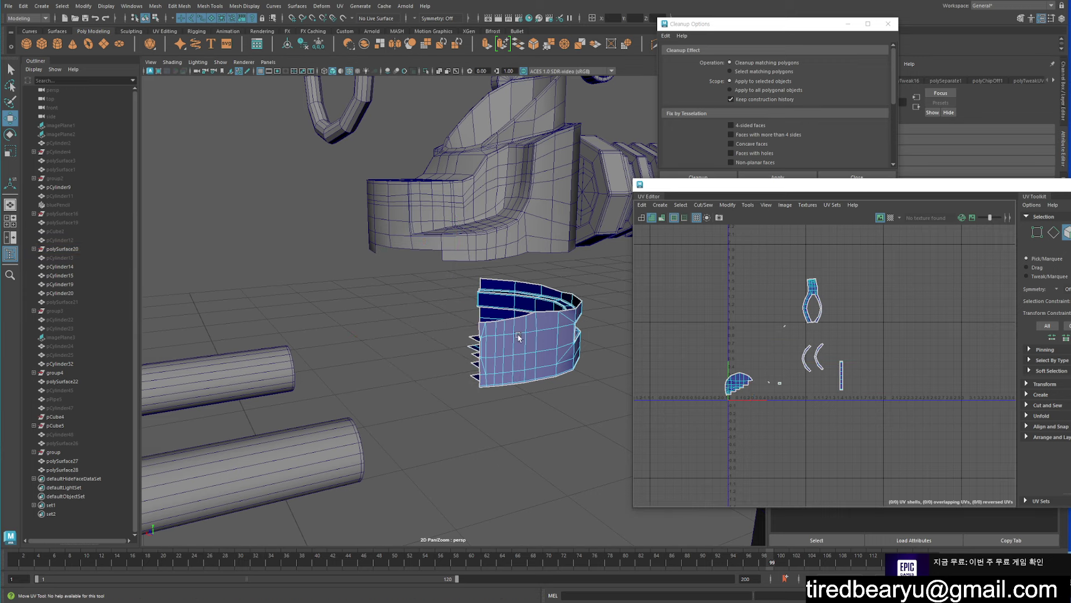
{"action": "key", "text": "F8"}
Run Unfold on the half band, then Abort at the non-manifold warning
{"action": "left_click", "coordinate": [727, 206]}
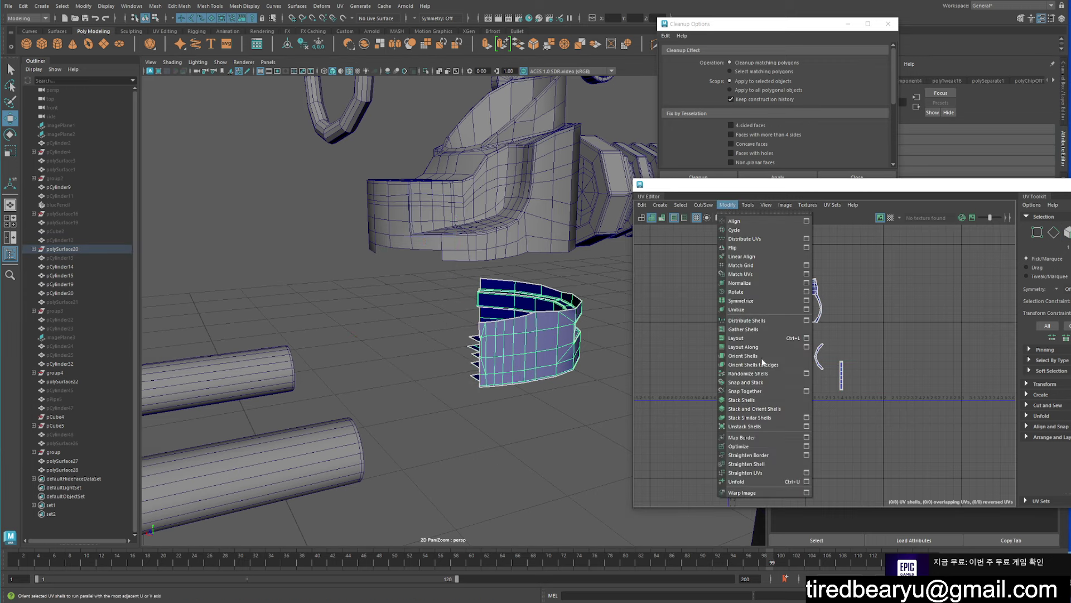
{"action": "left_click", "coordinate": [754, 482]}
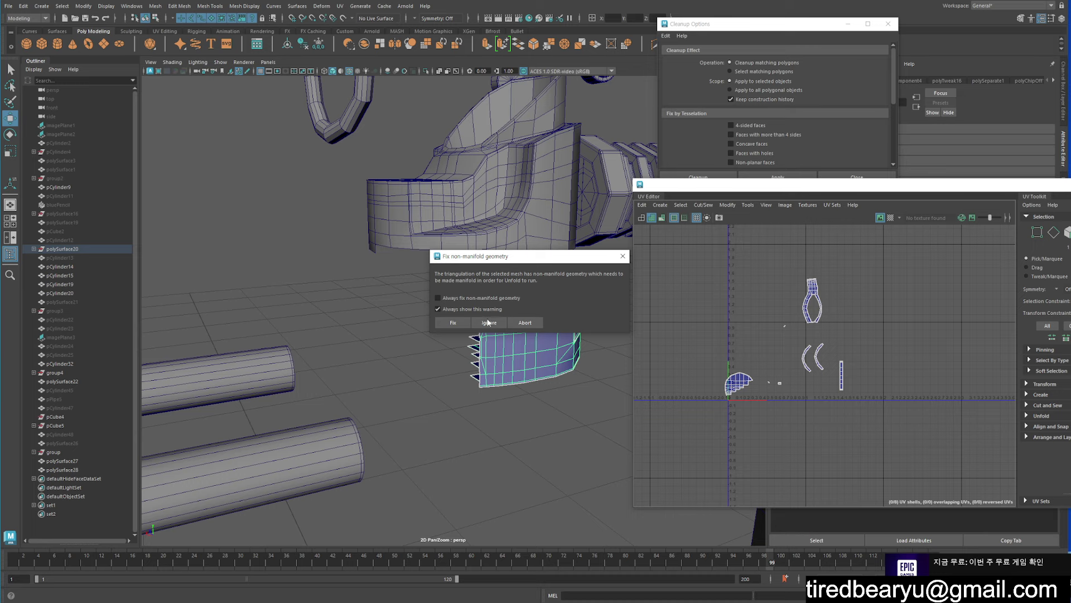
{"action": "left_click_drag", "start_coordinate": [530, 266], "coordinate": [645, 189]}
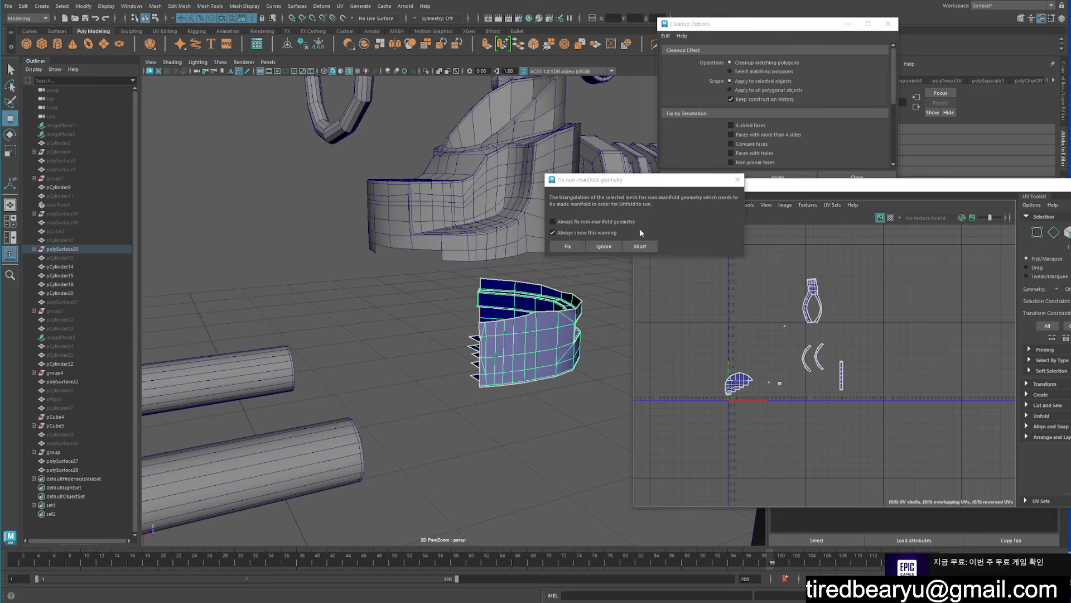
{"action": "left_click", "coordinate": [738, 180]}
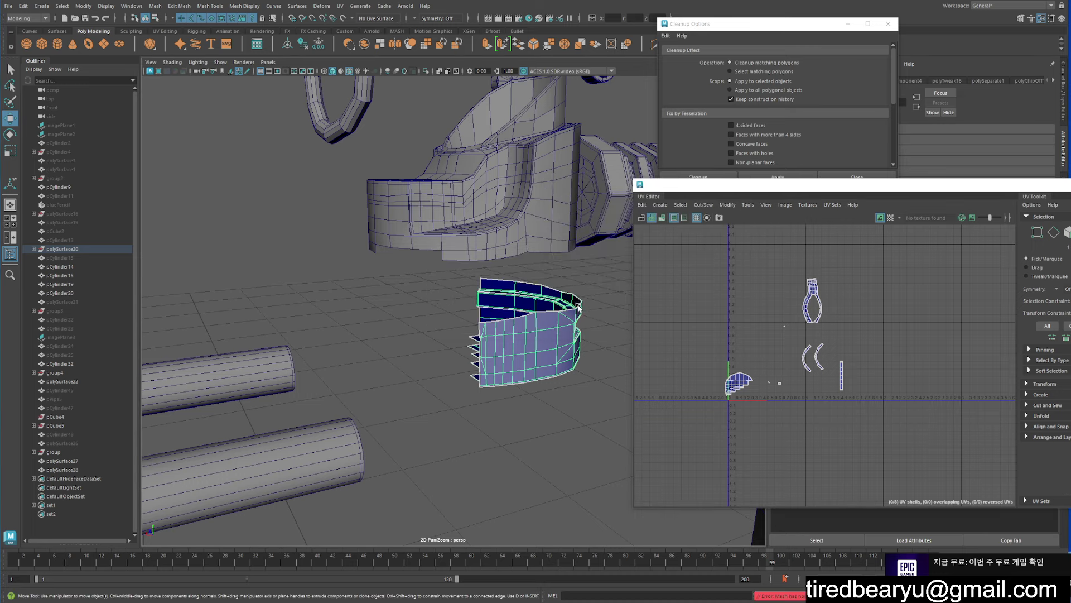
Select the right arc-shaped UV shell of the half band
{"action": "left_click_drag", "start_coordinate": [591, 335], "coordinate": [554, 331], "text": "alt"}
{"action": "left_click_drag", "start_coordinate": [590, 390], "coordinate": [575, 371], "text": "alt"}
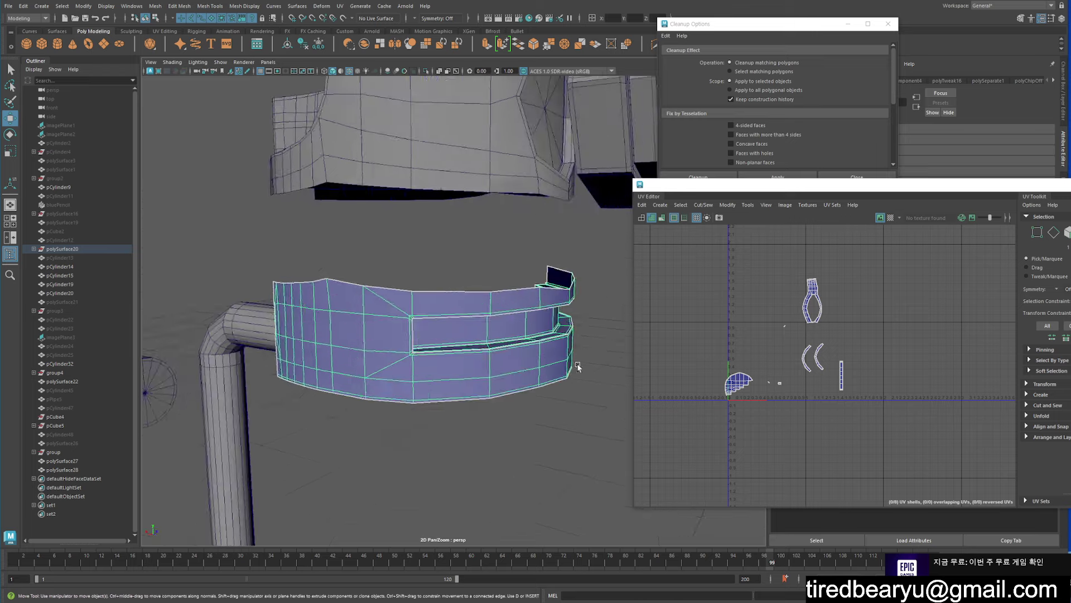
{"action": "right_click_drag", "start_coordinate": [574, 371], "coordinate": [440, 350], "text": "alt"}
{"action": "left_click_drag", "start_coordinate": [440, 350], "coordinate": [657, 339], "text": "alt"}
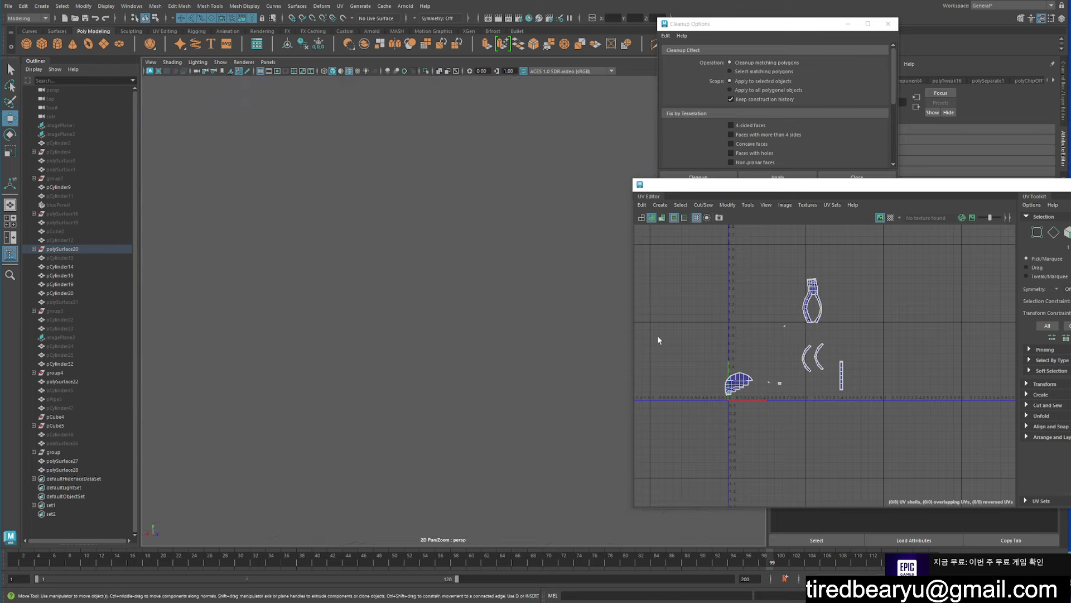
{"action": "mouse_move", "coordinate": [545, 363]}
{"action": "left_mouse_down", "text": "alt"}
{"action": "mouse_move", "coordinate": [445, 345]}
{"action": "mouse_move", "coordinate": [811, 380]}
{"action": "left_mouse_up", "text": "alt"}
{"action": "right_click_drag", "start_coordinate": [811, 380], "coordinate": [802, 357]}
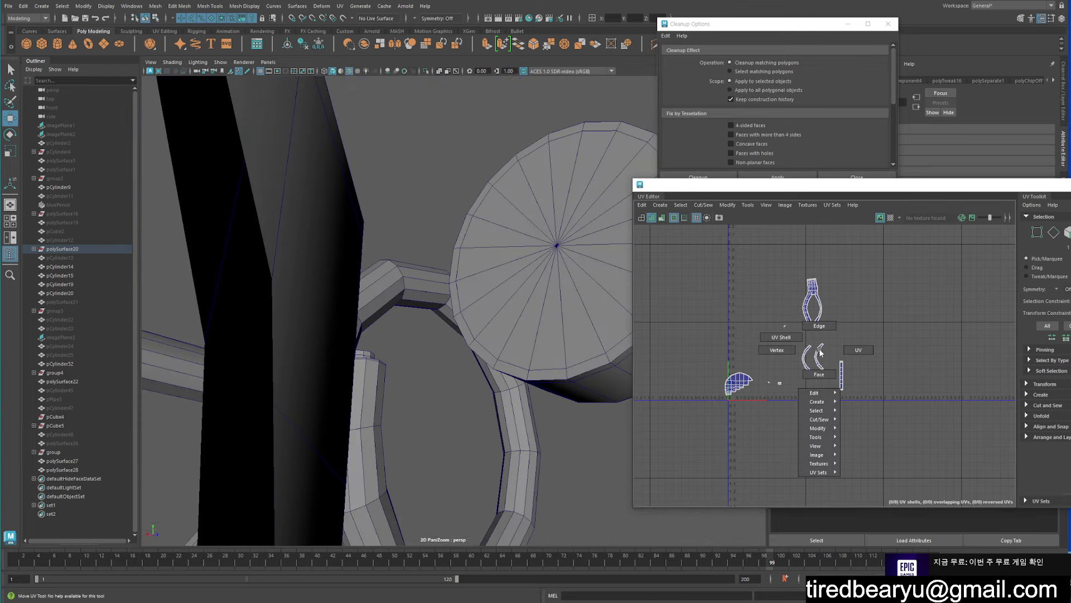
{"action": "left_click", "coordinate": [811, 370]}
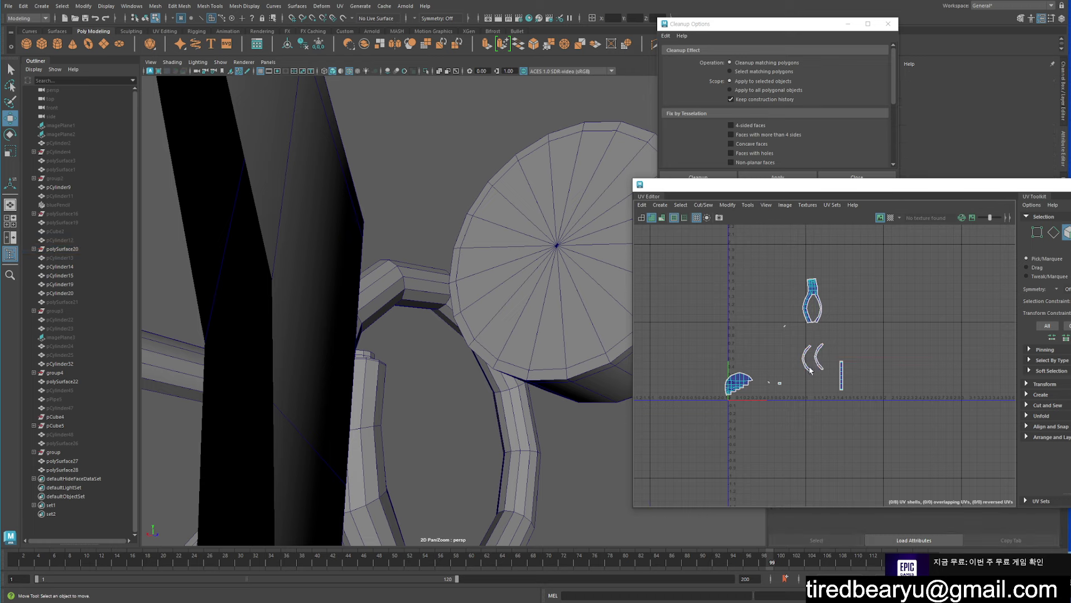
{"action": "left_click", "coordinate": [818, 362]}
Add the second arc shell, then frame and isolate the curved strips
{"action": "left_click", "coordinate": [805, 370], "text": "shift"}
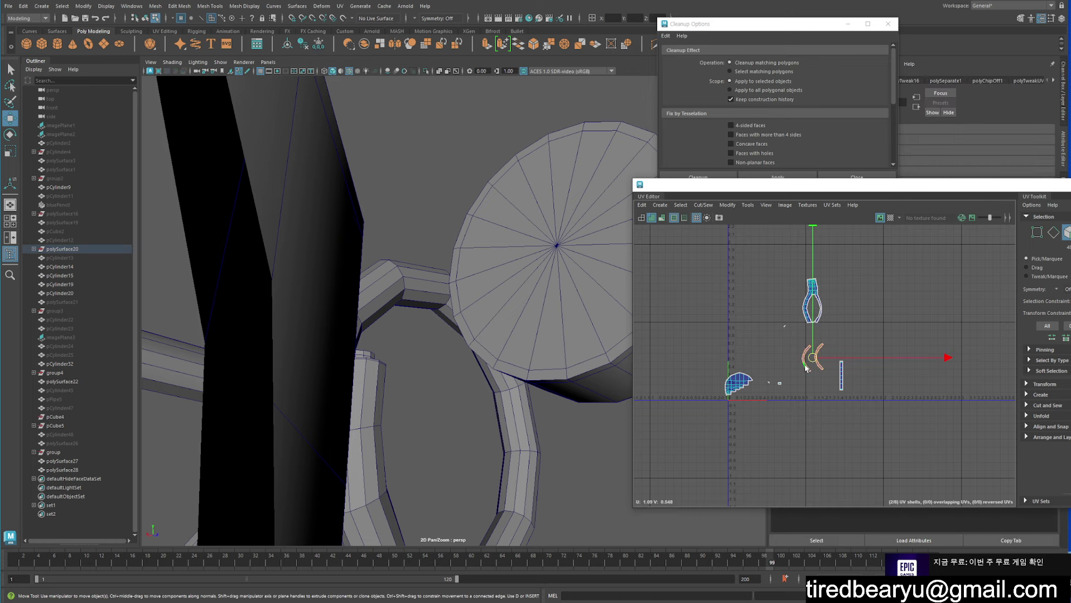
{"action": "key", "text": "f"}
{"action": "key", "text": "ctrl+1"}
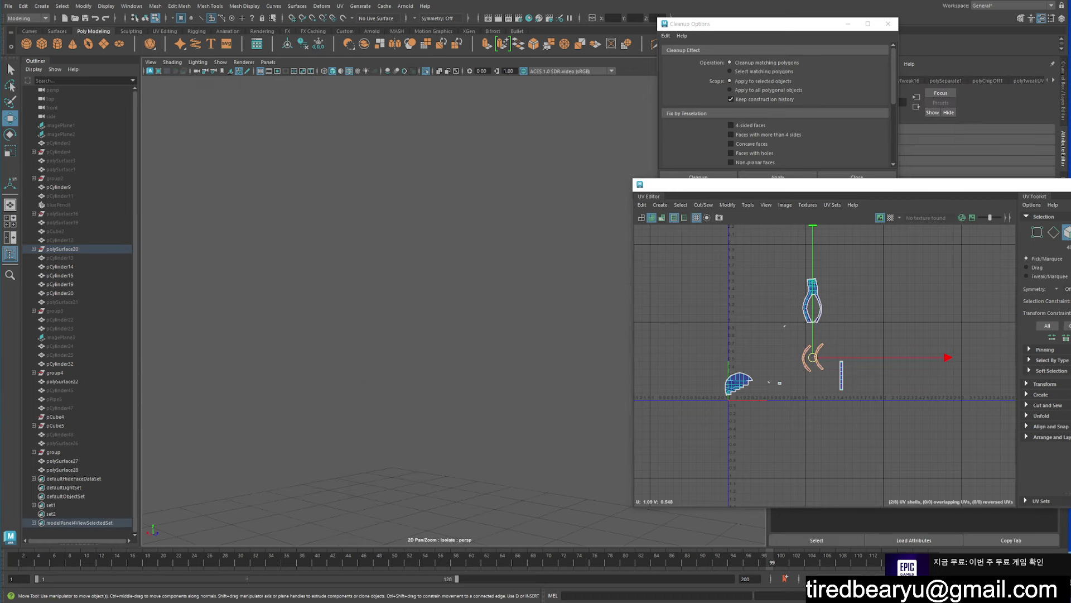
{"action": "key", "text": "f"}
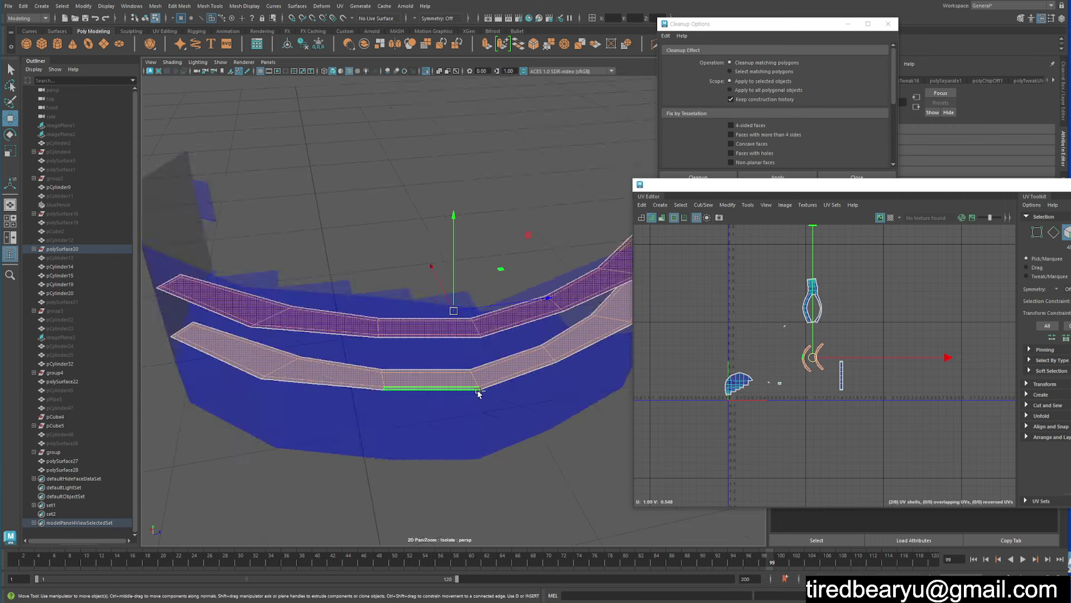
{"action": "mouse_move", "coordinate": [478, 392]}
{"action": "left_mouse_down", "text": "alt"}
{"action": "mouse_move", "coordinate": [578, 399]}
{"action": "mouse_move", "coordinate": [569, 431]}
{"action": "left_mouse_up", "text": "alt"}
{"action": "left_click", "coordinate": [517, 268]}
{"action": "left_click_drag", "start_coordinate": [518, 265], "coordinate": [509, 273], "text": "alt"}
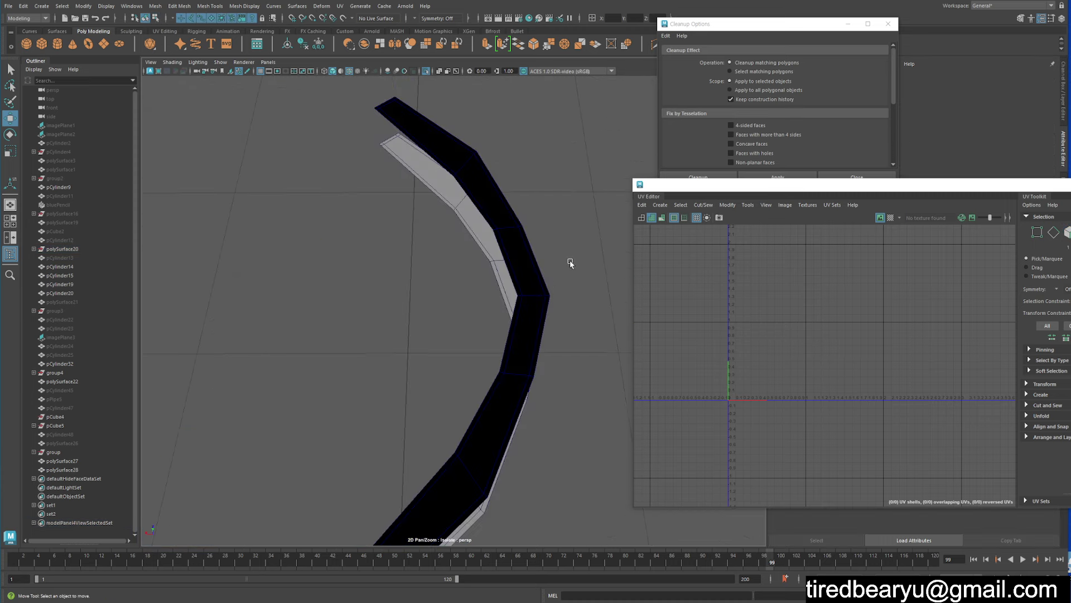
{"action": "key", "text": "F8"}
Clear the selection and pick the strip object, orbiting in close
{"action": "scroll", "coordinate": [508, 273], "scroll_direction": "up", "scroll_amount": 3}
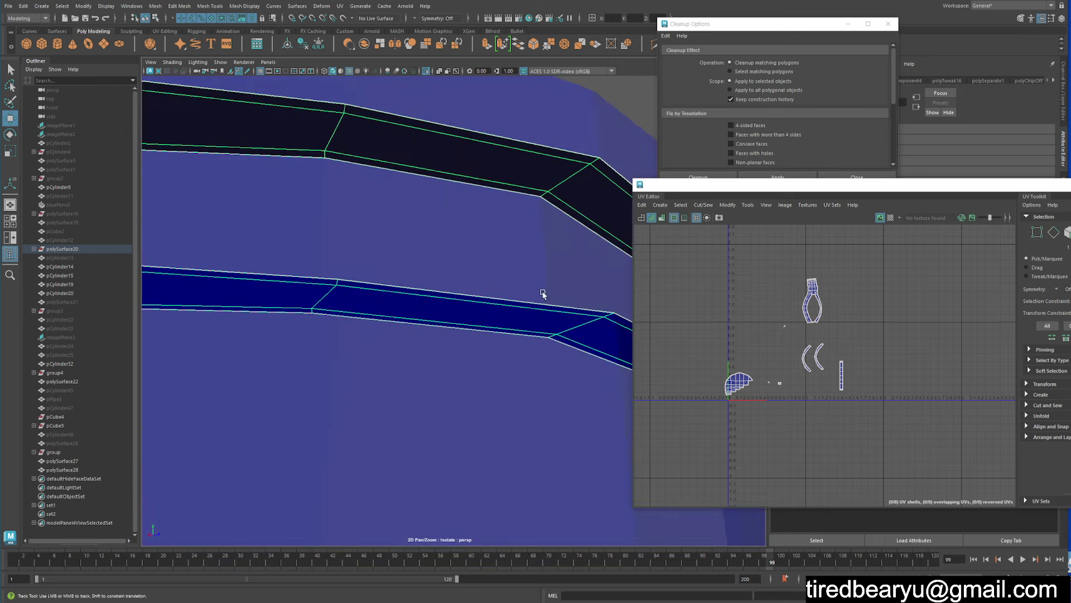
{"action": "scroll", "coordinate": [546, 277], "scroll_direction": "down", "scroll_amount": 3}
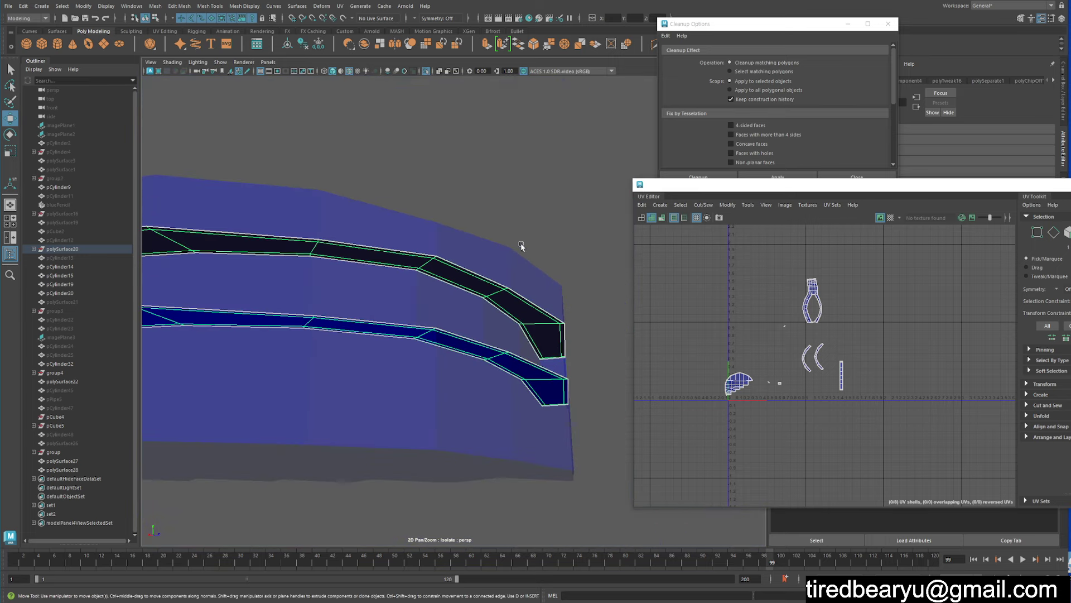
{"action": "left_click", "coordinate": [519, 252]}
{"action": "mouse_move", "coordinate": [519, 253]}
{"action": "left_mouse_down", "text": "alt"}
{"action": "mouse_move", "coordinate": [526, 307]}
{"action": "mouse_move", "coordinate": [557, 302]}
{"action": "left_mouse_up", "text": "alt"}
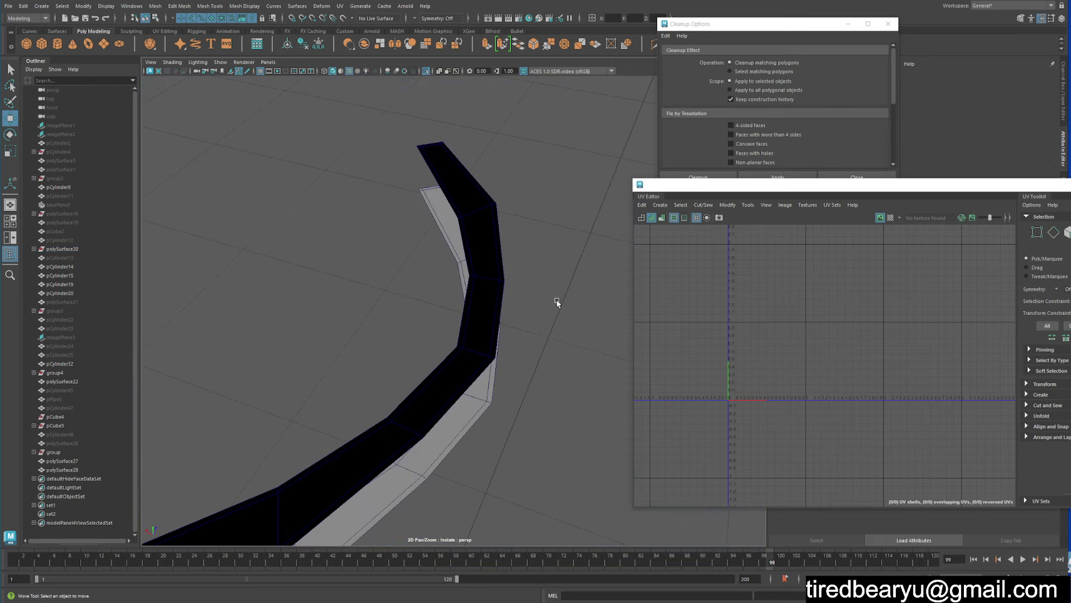
{"action": "left_click", "coordinate": [482, 323]}
{"action": "mouse_move", "coordinate": [482, 323]}
{"action": "left_mouse_down", "text": "alt"}
{"action": "mouse_move", "coordinate": [490, 282]}
{"action": "mouse_move", "coordinate": [455, 277]}
{"action": "mouse_move", "coordinate": [477, 280]}
{"action": "left_mouse_up", "text": "alt"}
{"action": "right_click_drag", "start_coordinate": [498, 267], "coordinate": [464, 270]}
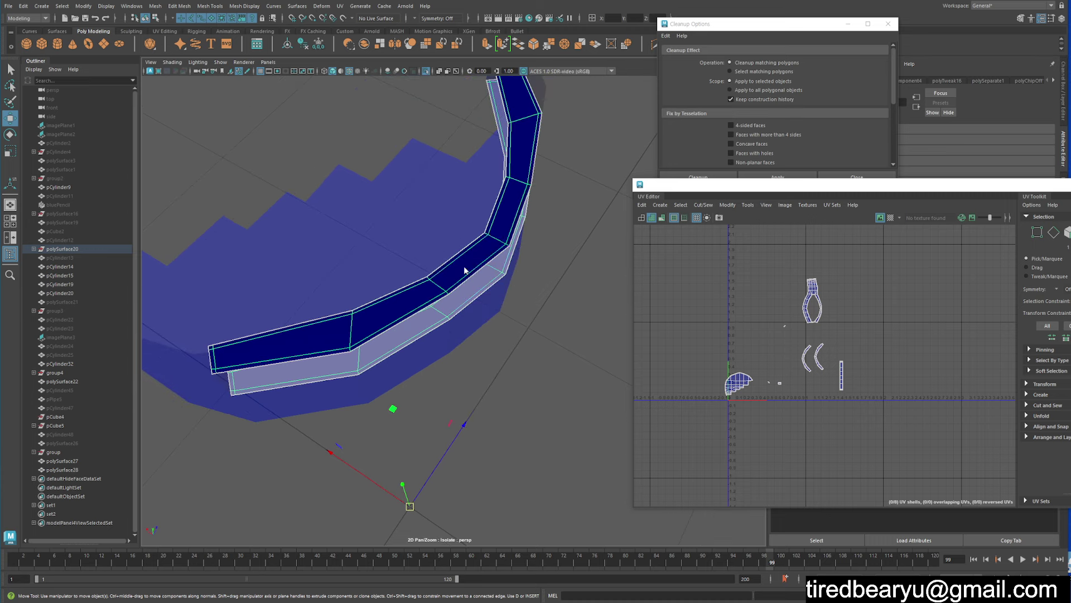
{"action": "scroll", "coordinate": [567, 263], "scroll_direction": "up", "scroll_amount": 3}
{"action": "mouse_move", "coordinate": [575, 282]}
{"action": "left_mouse_down", "text": "alt"}
{"action": "mouse_move", "coordinate": [526, 222]}
{"action": "mouse_move", "coordinate": [546, 292]}
{"action": "mouse_move", "coordinate": [525, 267]}
{"action": "left_mouse_up", "text": "alt"}
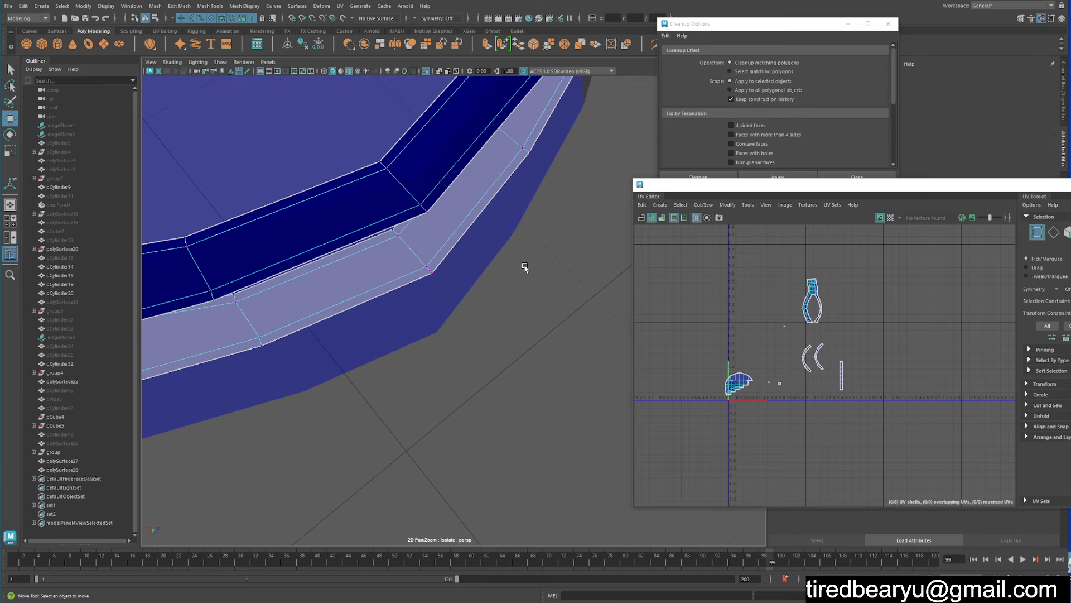
Select vertices at the strip's bend and bent end, then clear them
{"action": "left_click", "coordinate": [424, 208]}
{"action": "left_click_drag", "start_coordinate": [423, 206], "coordinate": [426, 167]}
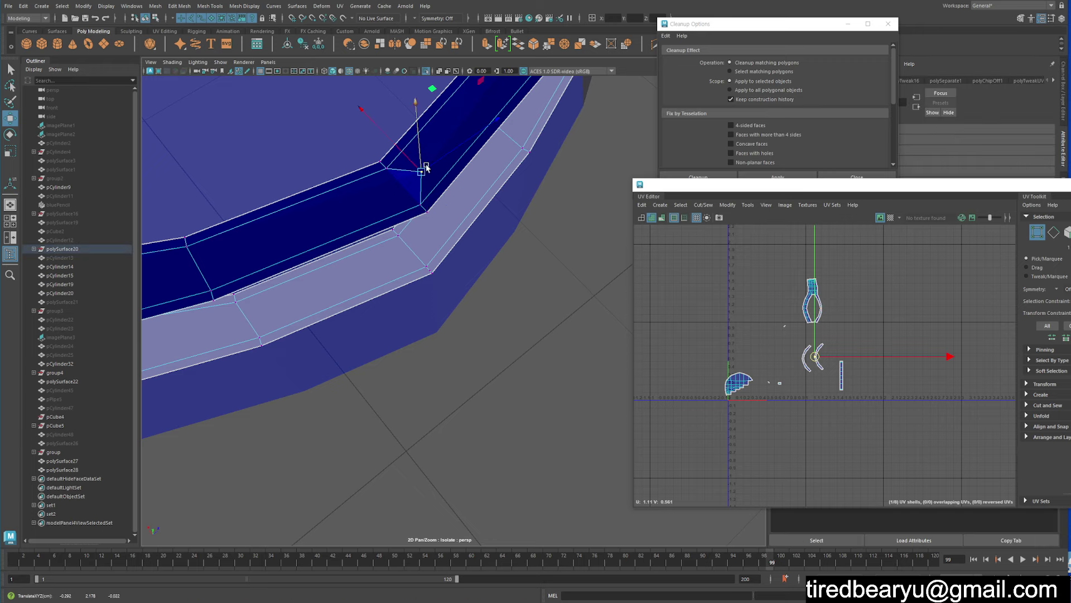
{"action": "scroll", "coordinate": [426, 166], "scroll_direction": "down", "scroll_amount": 5}
{"action": "mouse_move", "coordinate": [467, 219]}
{"action": "left_mouse_down", "text": "alt"}
{"action": "mouse_move", "coordinate": [511, 306]}
{"action": "mouse_move", "coordinate": [432, 342]}
{"action": "mouse_move", "coordinate": [370, 318]}
{"action": "mouse_move", "coordinate": [407, 351]}
{"action": "mouse_move", "coordinate": [450, 367]}
{"action": "left_mouse_up", "text": "alt"}
{"action": "scroll", "coordinate": [512, 306], "scroll_direction": "up", "scroll_amount": 3}
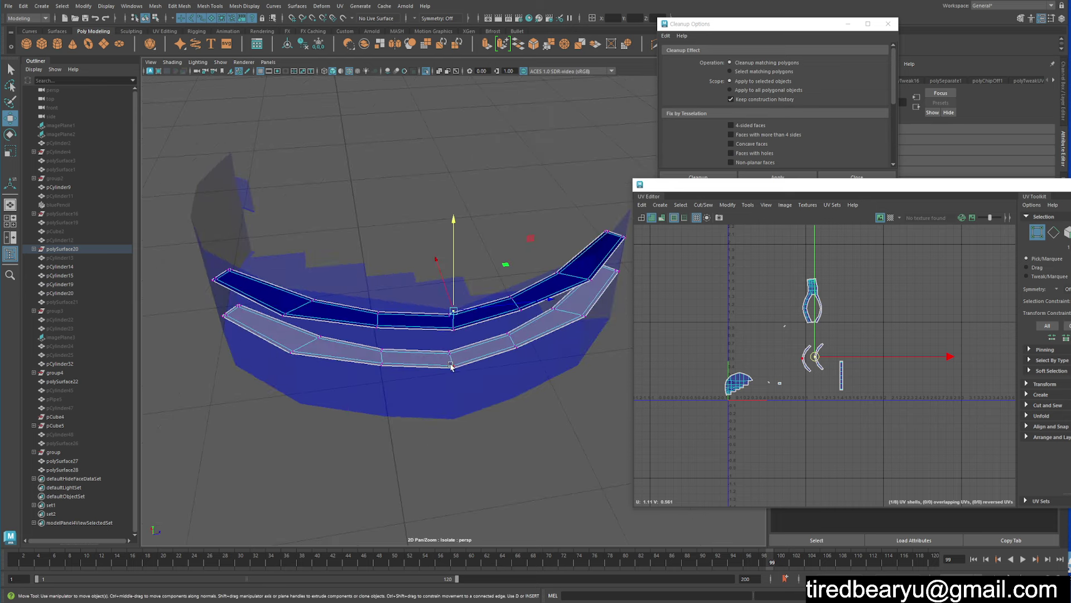
{"action": "left_click", "coordinate": [454, 367]}
{"action": "mouse_move", "coordinate": [456, 285]}
{"action": "left_mouse_down", "text": "alt"}
{"action": "mouse_move", "coordinate": [555, 319]}
{"action": "mouse_move", "coordinate": [536, 342]}
{"action": "left_mouse_up", "text": "alt"}
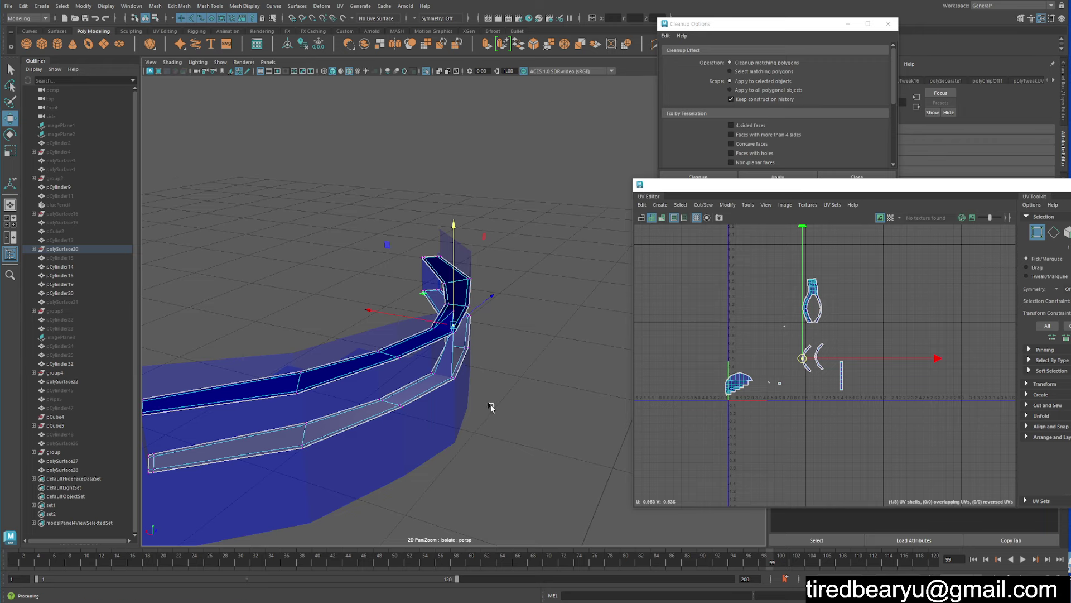
{"action": "left_click_drag", "start_coordinate": [491, 407], "coordinate": [467, 406], "text": "alt"}
{"action": "middle_click_drag", "start_coordinate": [467, 407], "coordinate": [467, 419]}
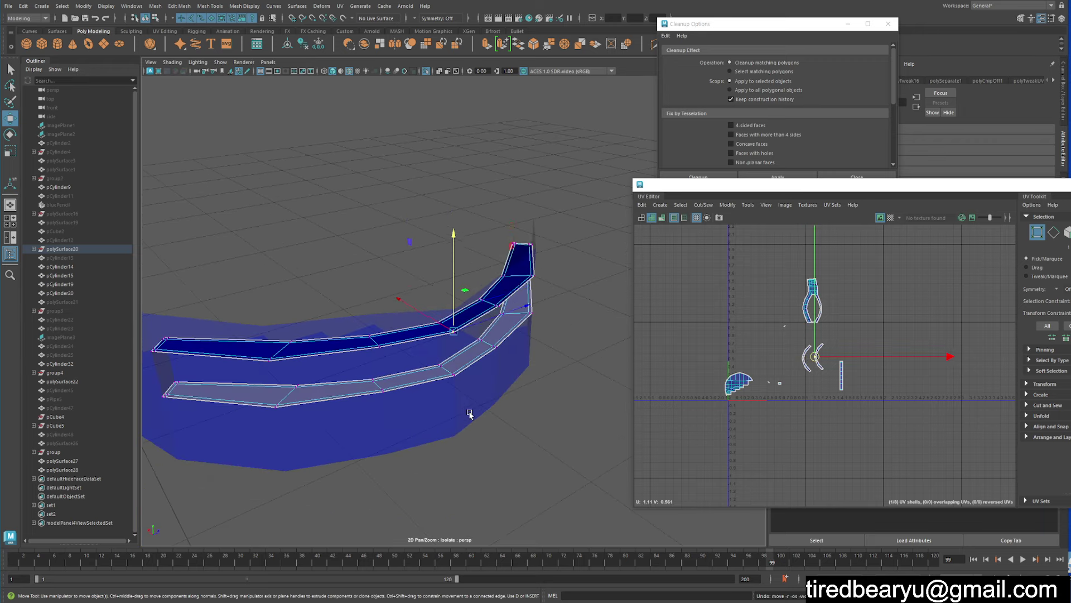
{"action": "mouse_move", "coordinate": [469, 413]}
{"action": "left_mouse_down", "text": "alt"}
{"action": "mouse_move", "coordinate": [424, 335]}
{"action": "mouse_move", "coordinate": [390, 229]}
{"action": "mouse_move", "coordinate": [499, 472]}
{"action": "left_mouse_up", "text": "alt"}
{"action": "scroll", "coordinate": [424, 335], "scroll_direction": "up", "scroll_amount": 5}
{"action": "left_click", "coordinate": [498, 472]}
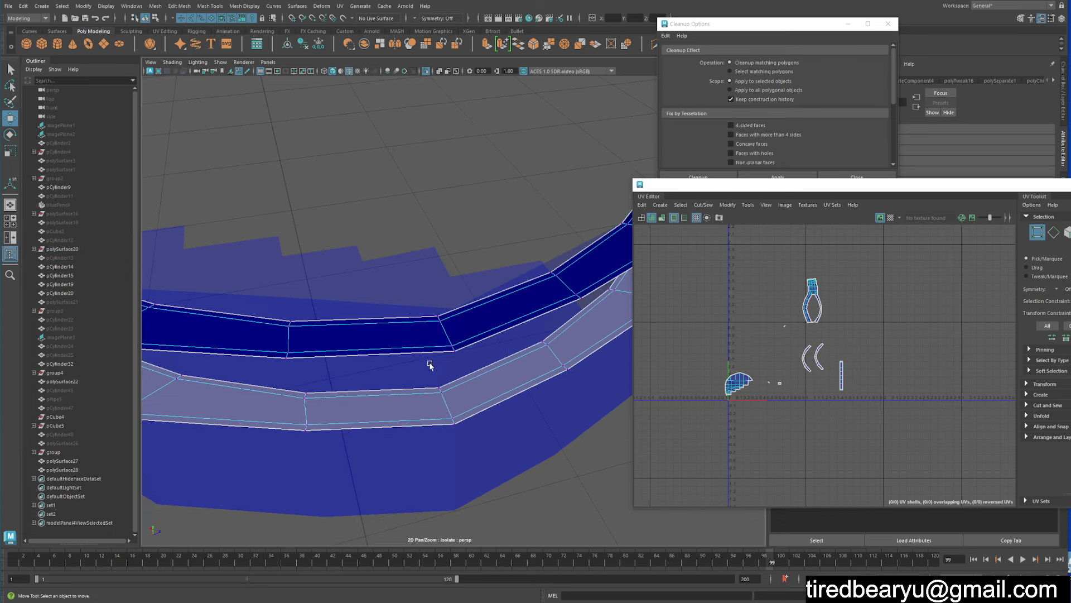
Unfold the strip's UVs in edge mode, then undo the unfold
{"action": "right_click_drag", "start_coordinate": [439, 373], "coordinate": [485, 315]}
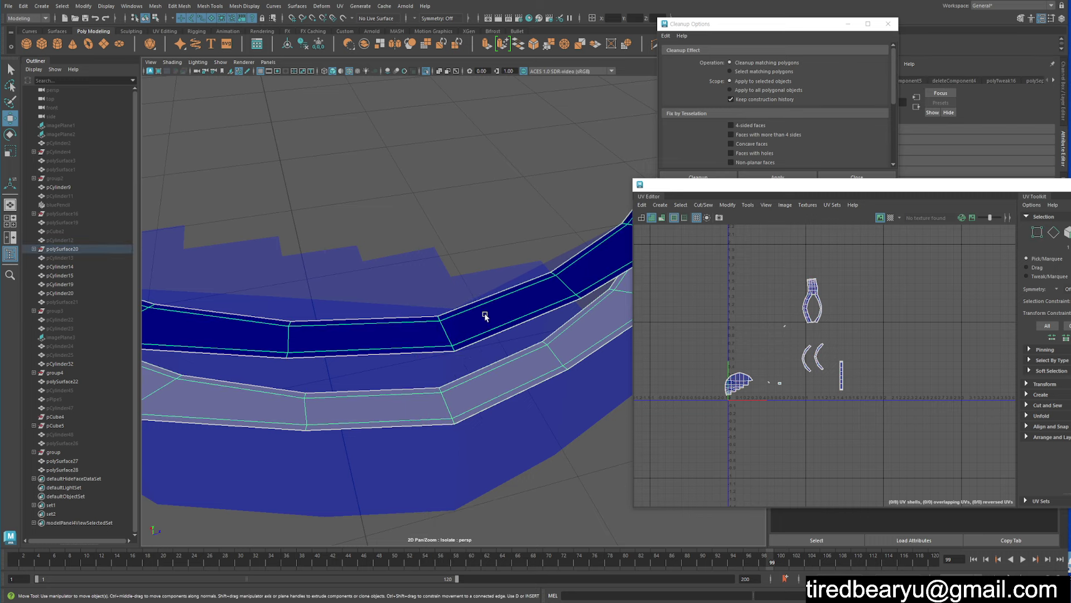
{"action": "left_click", "coordinate": [703, 205]}
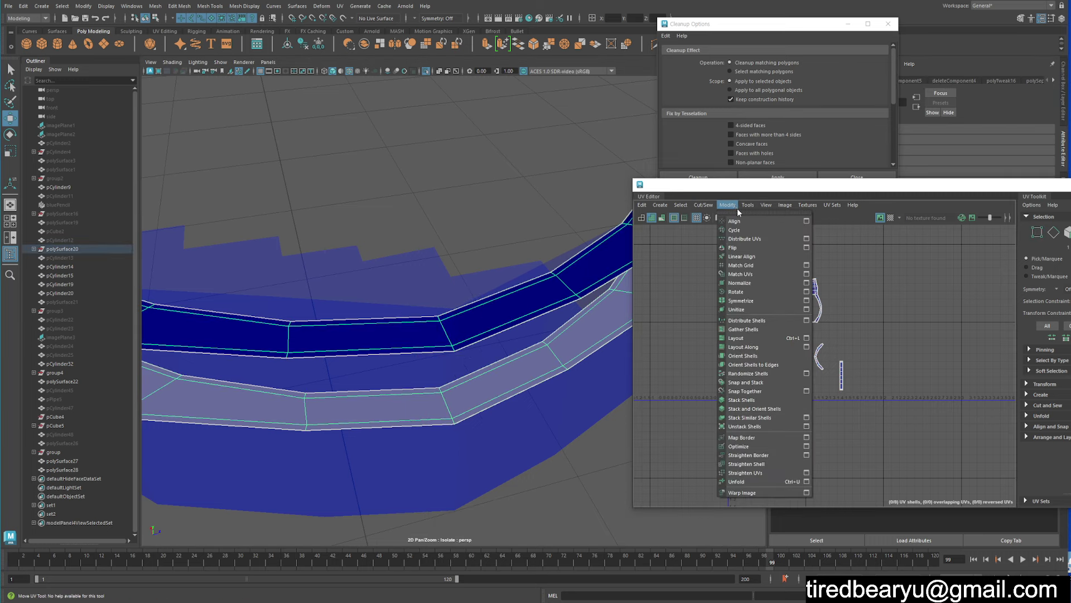
{"action": "left_click", "coordinate": [781, 481]}
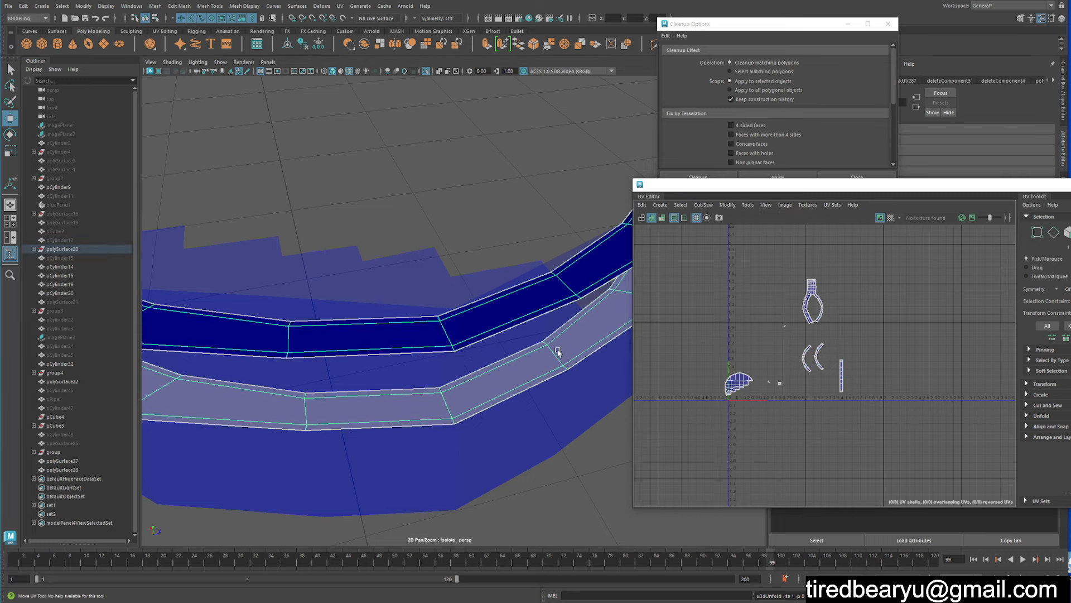
{"action": "scroll", "coordinate": [474, 305], "scroll_direction": "down", "scroll_amount": 5}
{"action": "key", "text": "ctrl+z"}
{"action": "key", "text": "ctrl+z"}
{"action": "key", "text": "ctrl+z"}
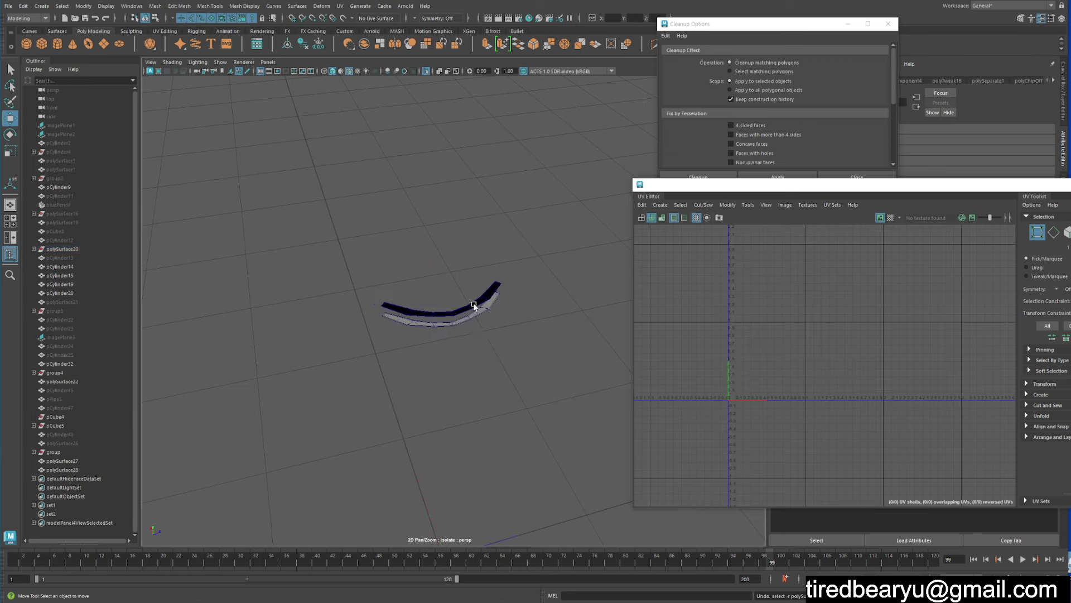
{"action": "key", "text": "ctrl+z"}
Undo four times to exit isolate view and restore the deleted lower section
{"action": "key", "text": "ctrl+z"}
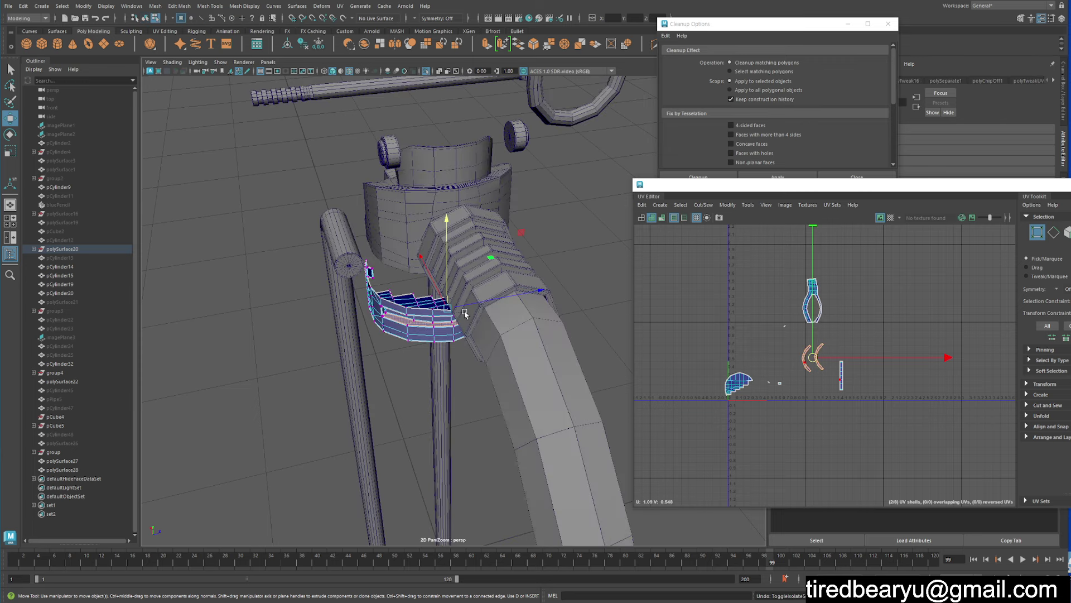
{"action": "key", "text": "ctrl+z"}
{"action": "key", "text": "ctrl+z"}
{"action": "key", "text": "ctrl+z"}
{"action": "key", "text": "ctrl+z"}
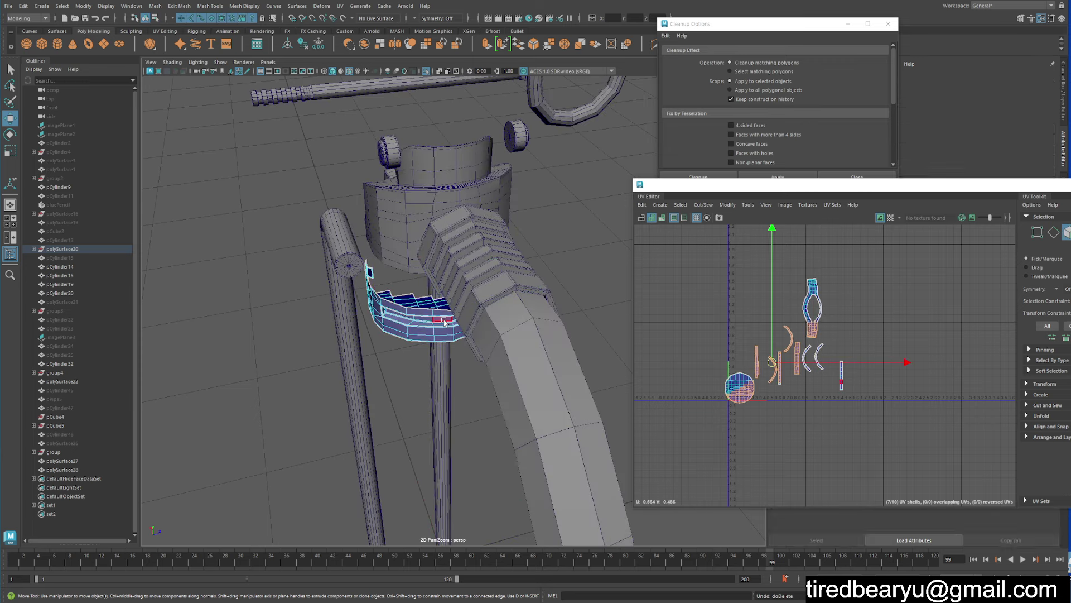
{"action": "key", "text": "ctrl+z"}
{"action": "key", "text": "ctrl+z"}
{"action": "key", "text": "ctrl+z"}
{"action": "key", "text": "ctrl+z"}
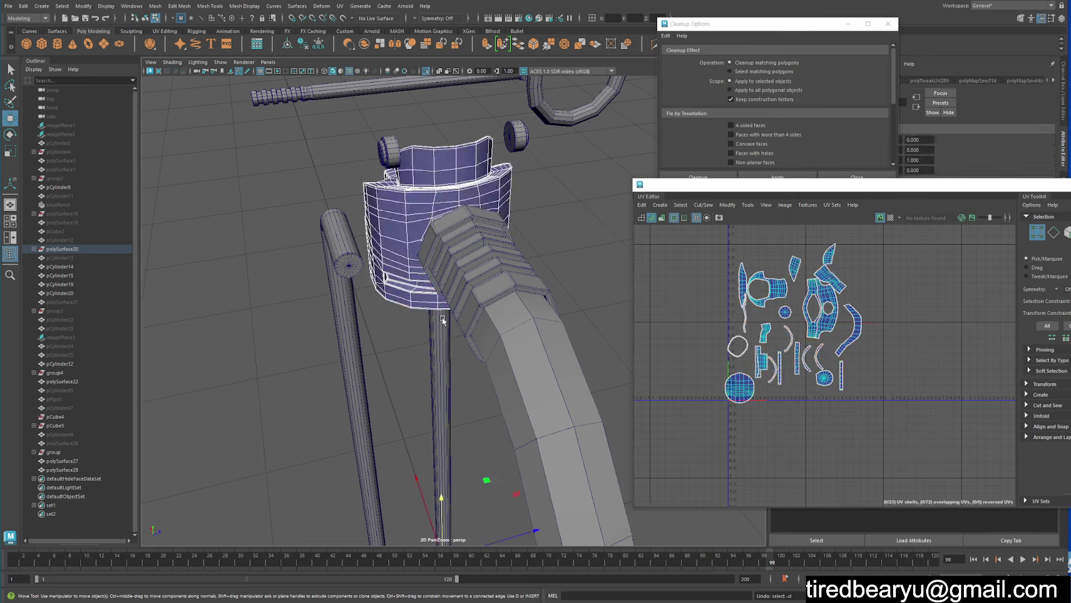
{"action": "key", "text": "ctrl+z"}
{"action": "key", "text": "ctrl+z"}
{"action": "key", "text": "ctrl+z"}
{"action": "key", "text": "ctrl+z"}
{"action": "key", "text": "ctrl+z"}
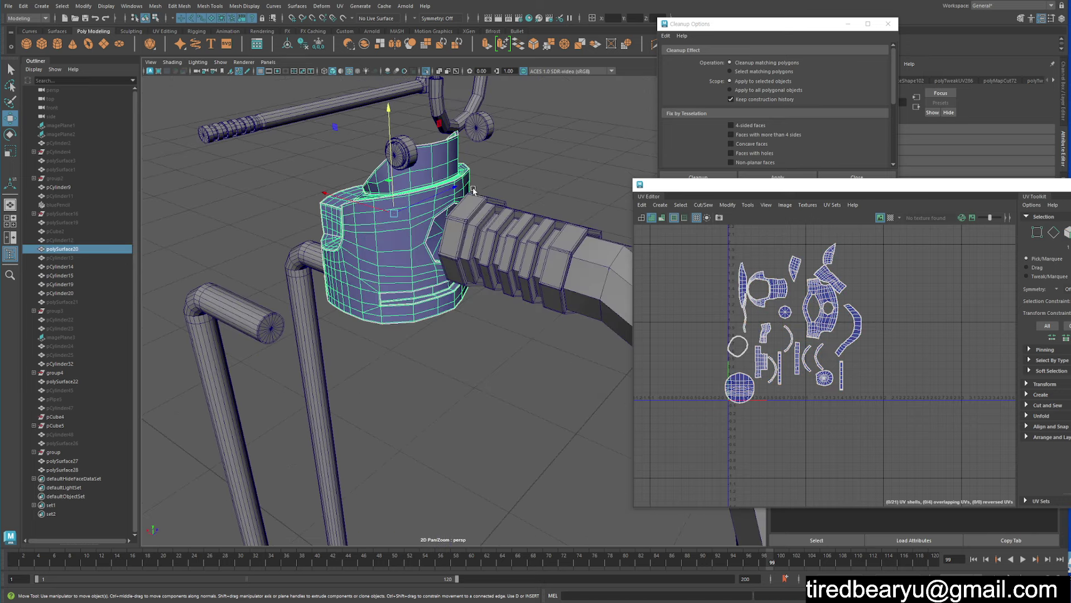
{"action": "key", "text": "ctrl+z"}
{"action": "key", "text": "ctrl+z"}
Select the machine body mesh as a whole object in object mode
{"action": "right_click_drag", "start_coordinate": [552, 154], "coordinate": [509, 152]}
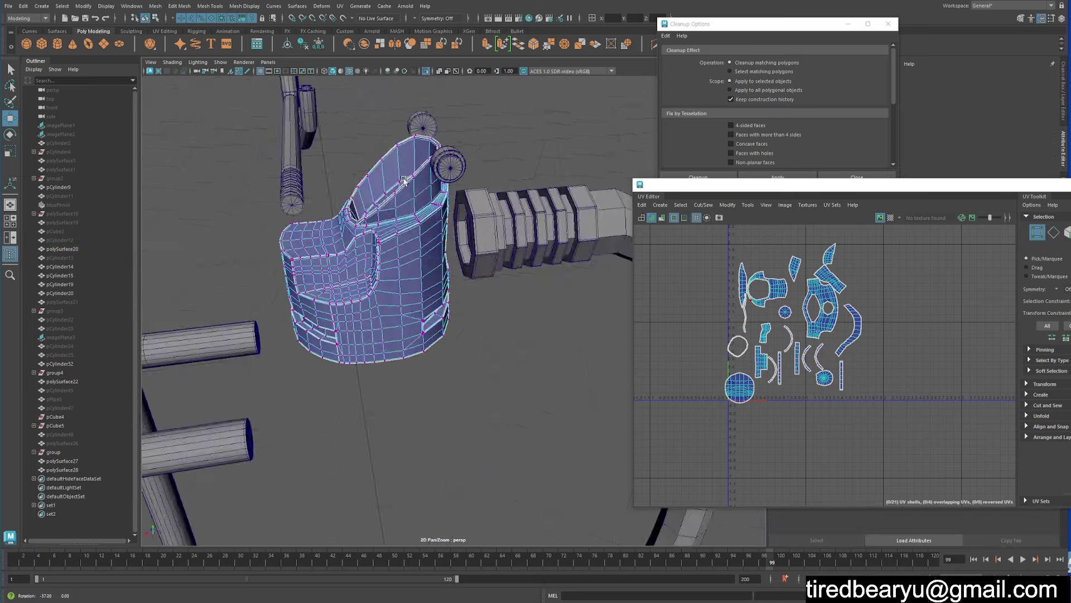
{"action": "mouse_move", "coordinate": [509, 152]}
{"action": "left_mouse_down", "text": "alt"}
{"action": "mouse_move", "coordinate": [571, 453]}
{"action": "mouse_move", "coordinate": [559, 371]}
{"action": "left_mouse_up", "text": "alt"}
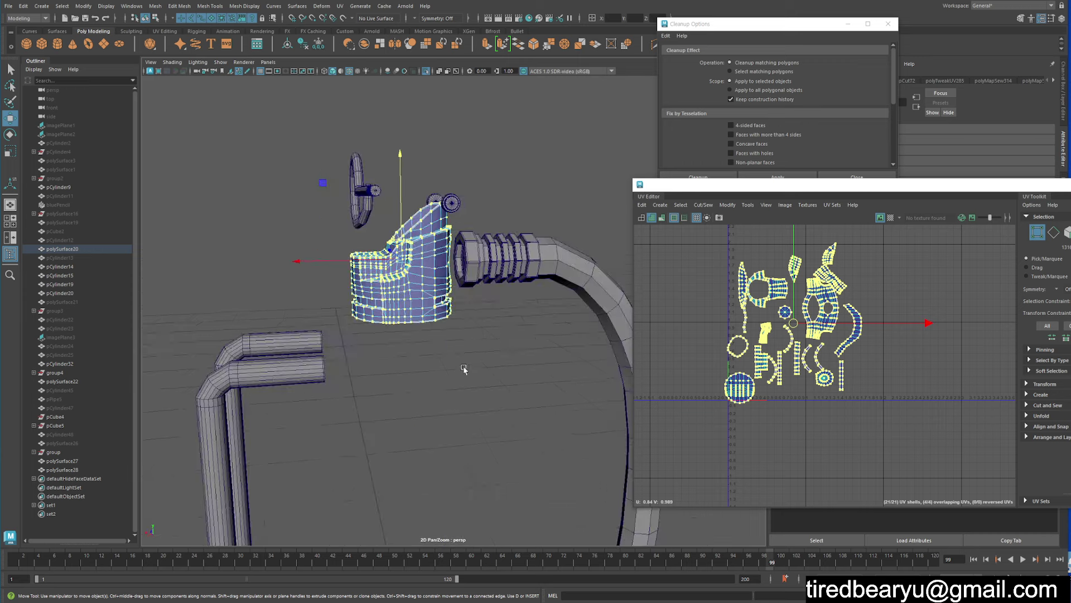
{"action": "left_click", "coordinate": [559, 371]}
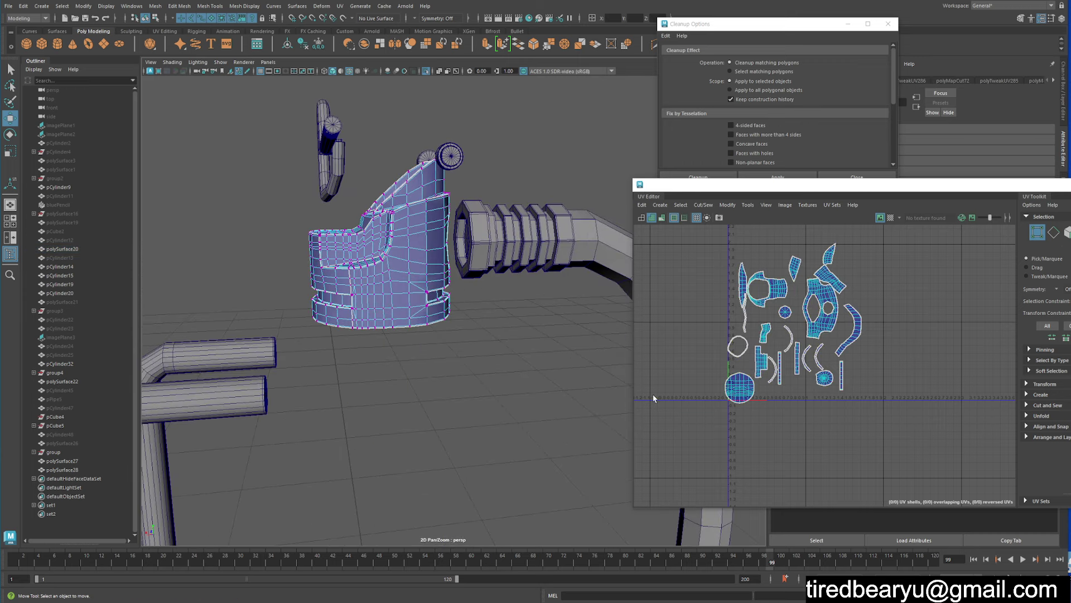
{"action": "right_click_drag", "start_coordinate": [351, 343], "coordinate": [466, 353], "text": "alt"}
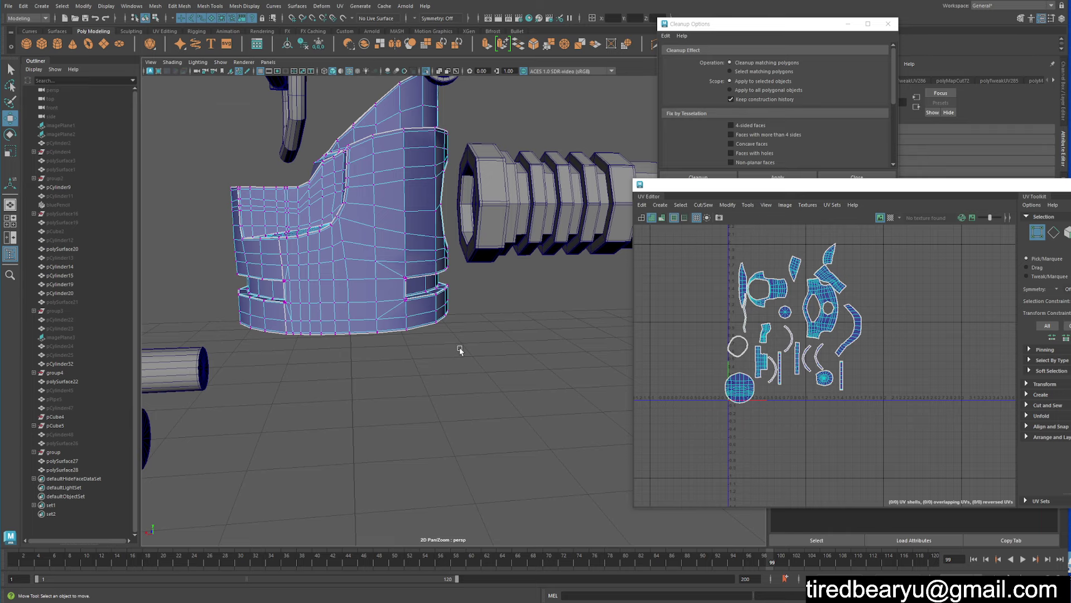
{"action": "mouse_move", "coordinate": [363, 354]}
{"action": "left_mouse_down", "text": "alt"}
{"action": "mouse_move", "coordinate": [441, 362]}
{"action": "mouse_move", "coordinate": [597, 338]}
{"action": "left_mouse_up", "text": "alt"}
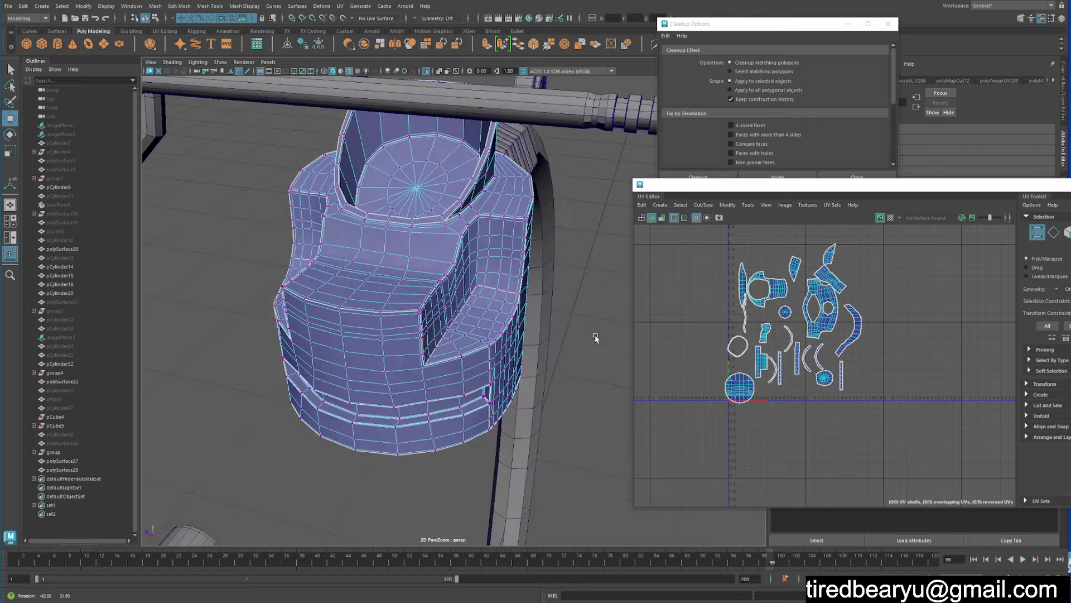
{"action": "key", "text": "F8"}
{"action": "left_click_drag", "start_coordinate": [562, 281], "coordinate": [581, 311], "text": "alt"}
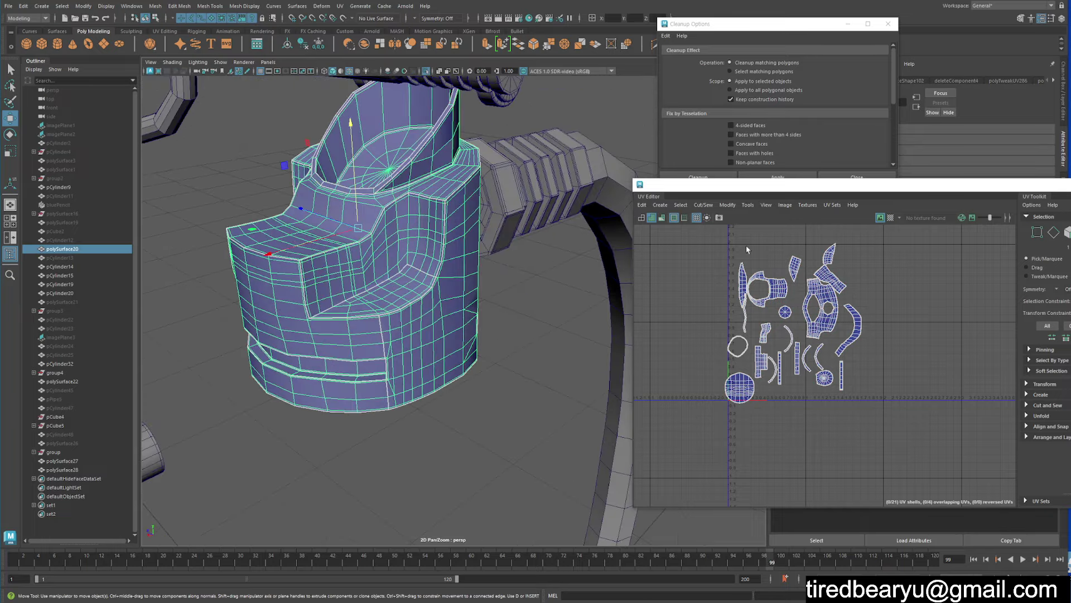
Unfold the body's UVs with Modify > Unfold in the UV Editor
{"action": "left_click", "coordinate": [727, 205]}
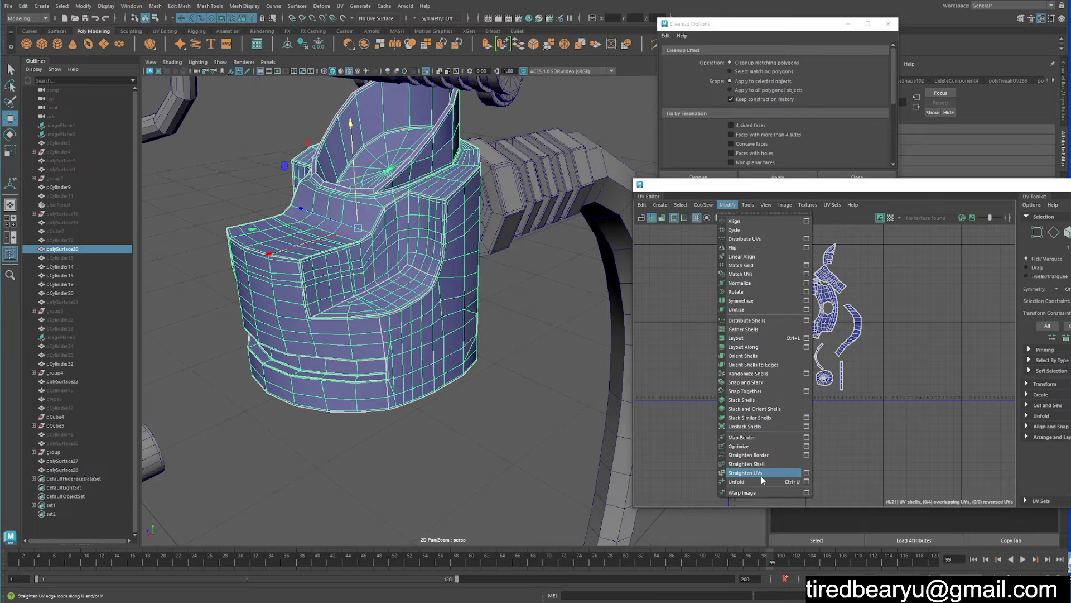
{"action": "left_click", "coordinate": [736, 482]}
{"action": "mouse_move", "coordinate": [424, 312]}
{"action": "left_mouse_down", "text": "alt"}
{"action": "mouse_move", "coordinate": [373, 323]}
{"action": "mouse_move", "coordinate": [393, 317]}
{"action": "left_mouse_up", "text": "alt"}
{"action": "scroll", "coordinate": [373, 323], "scroll_direction": "down", "scroll_amount": 2}
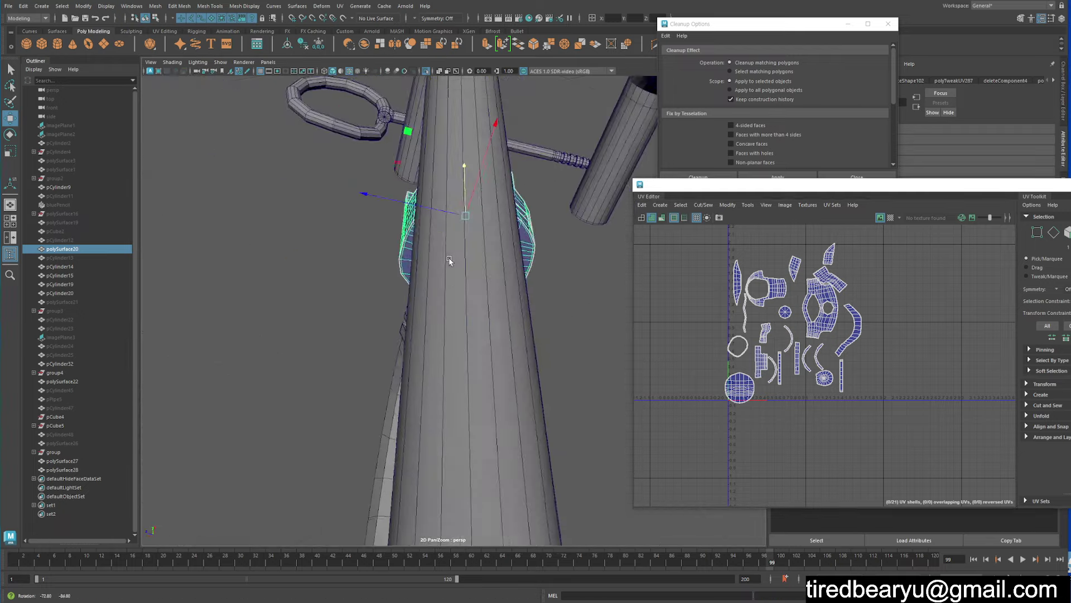